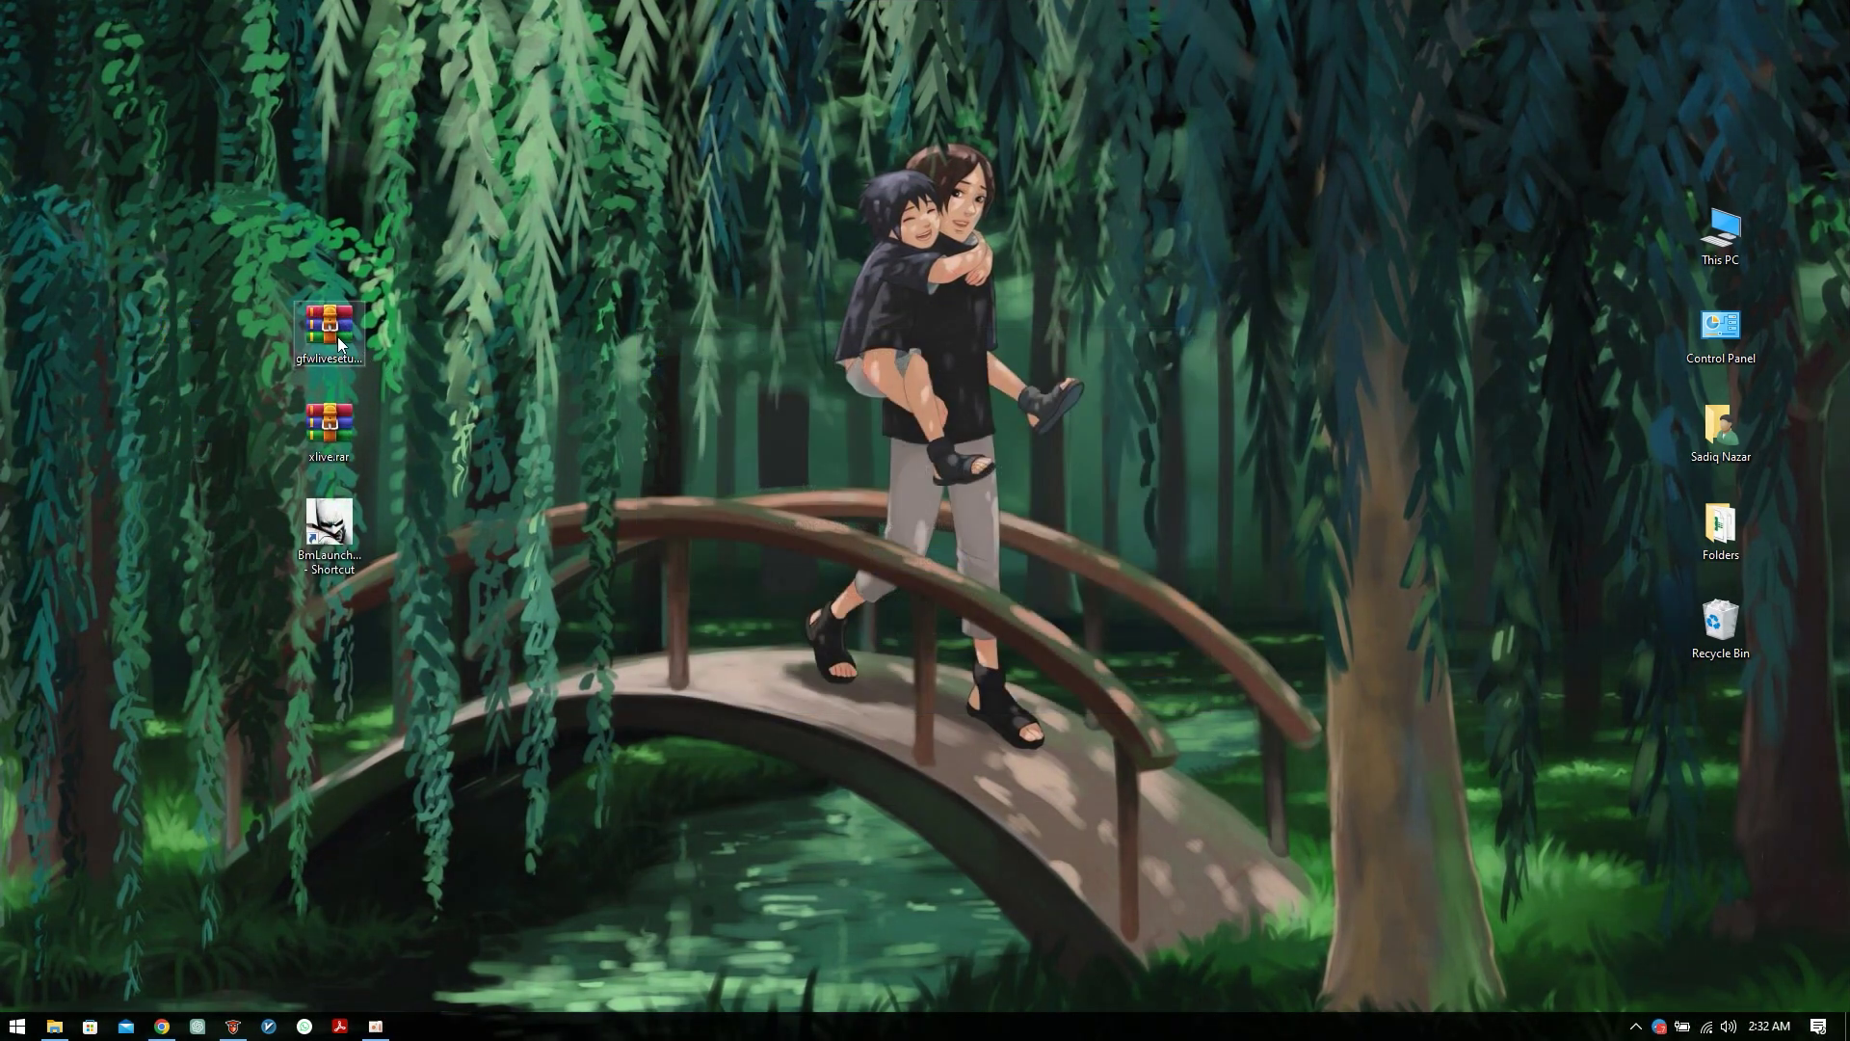
Step: Extract the gfwlivesetup archive onto the desktop and move its five setup files to the middle
right_click(337, 335)
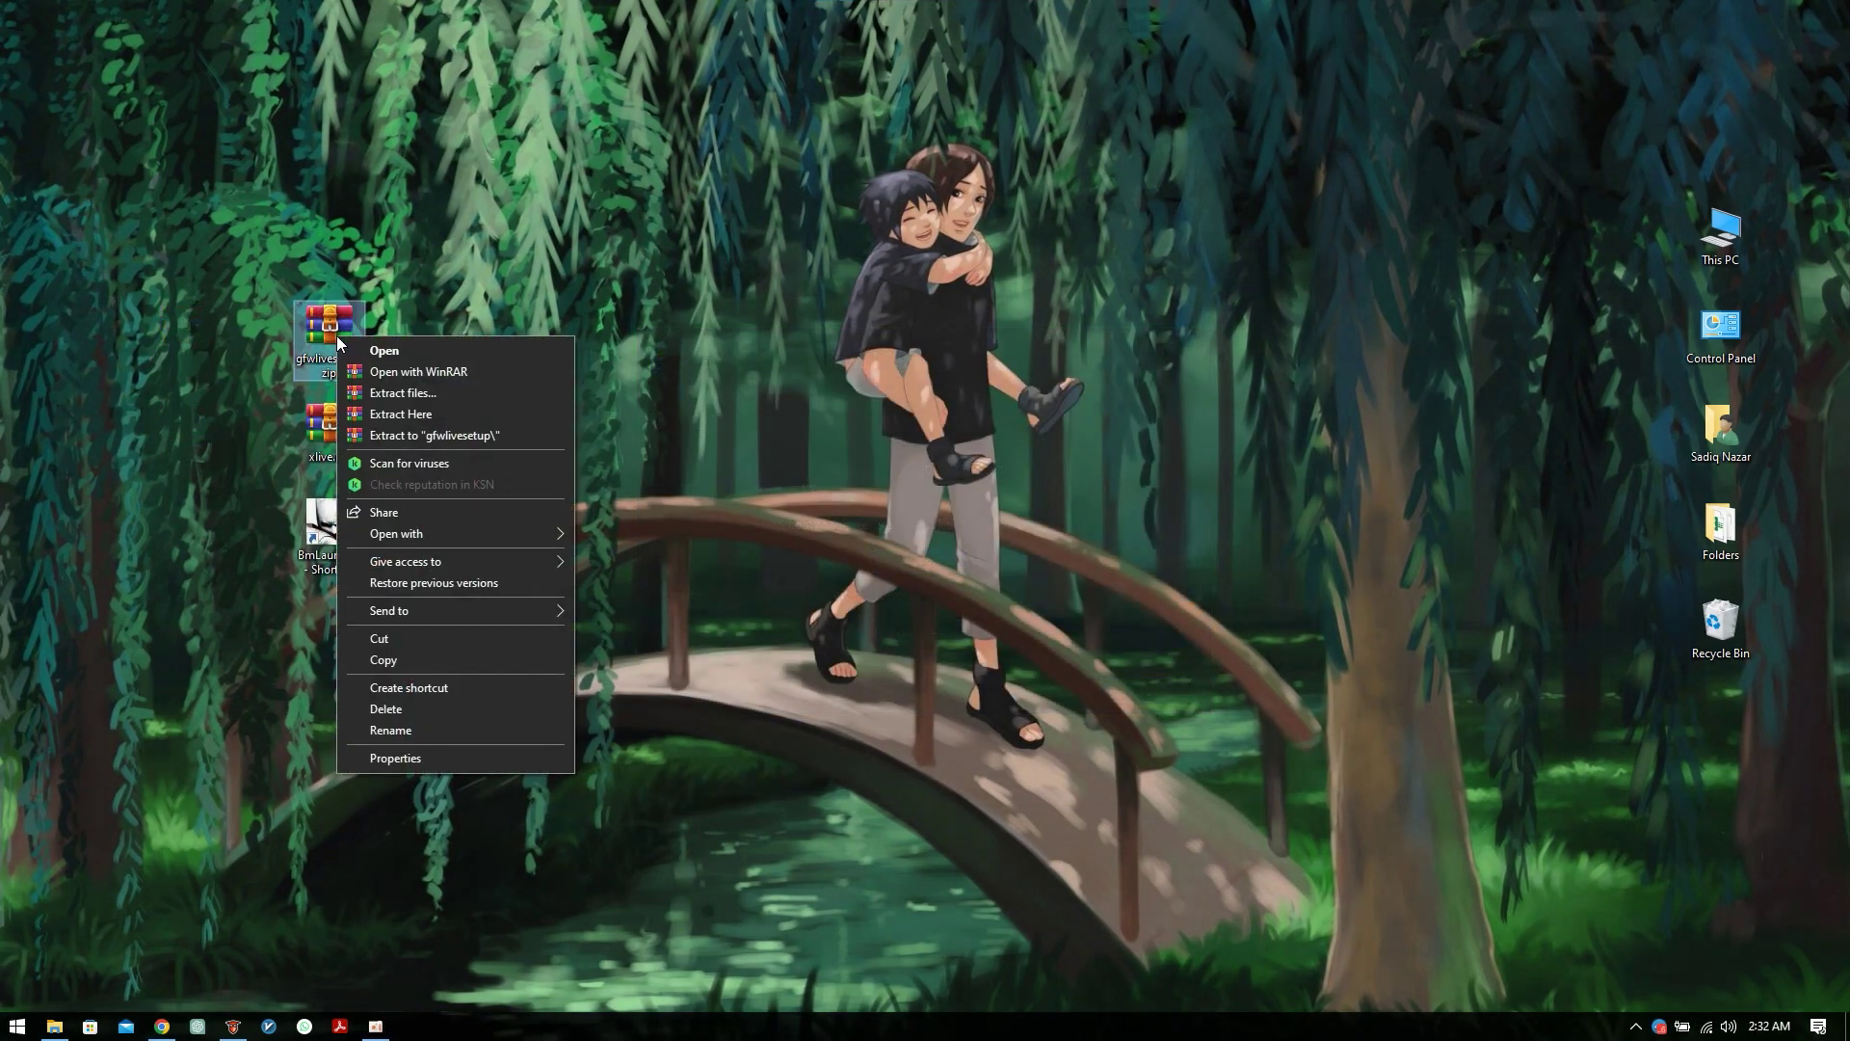
left_click(390, 416)
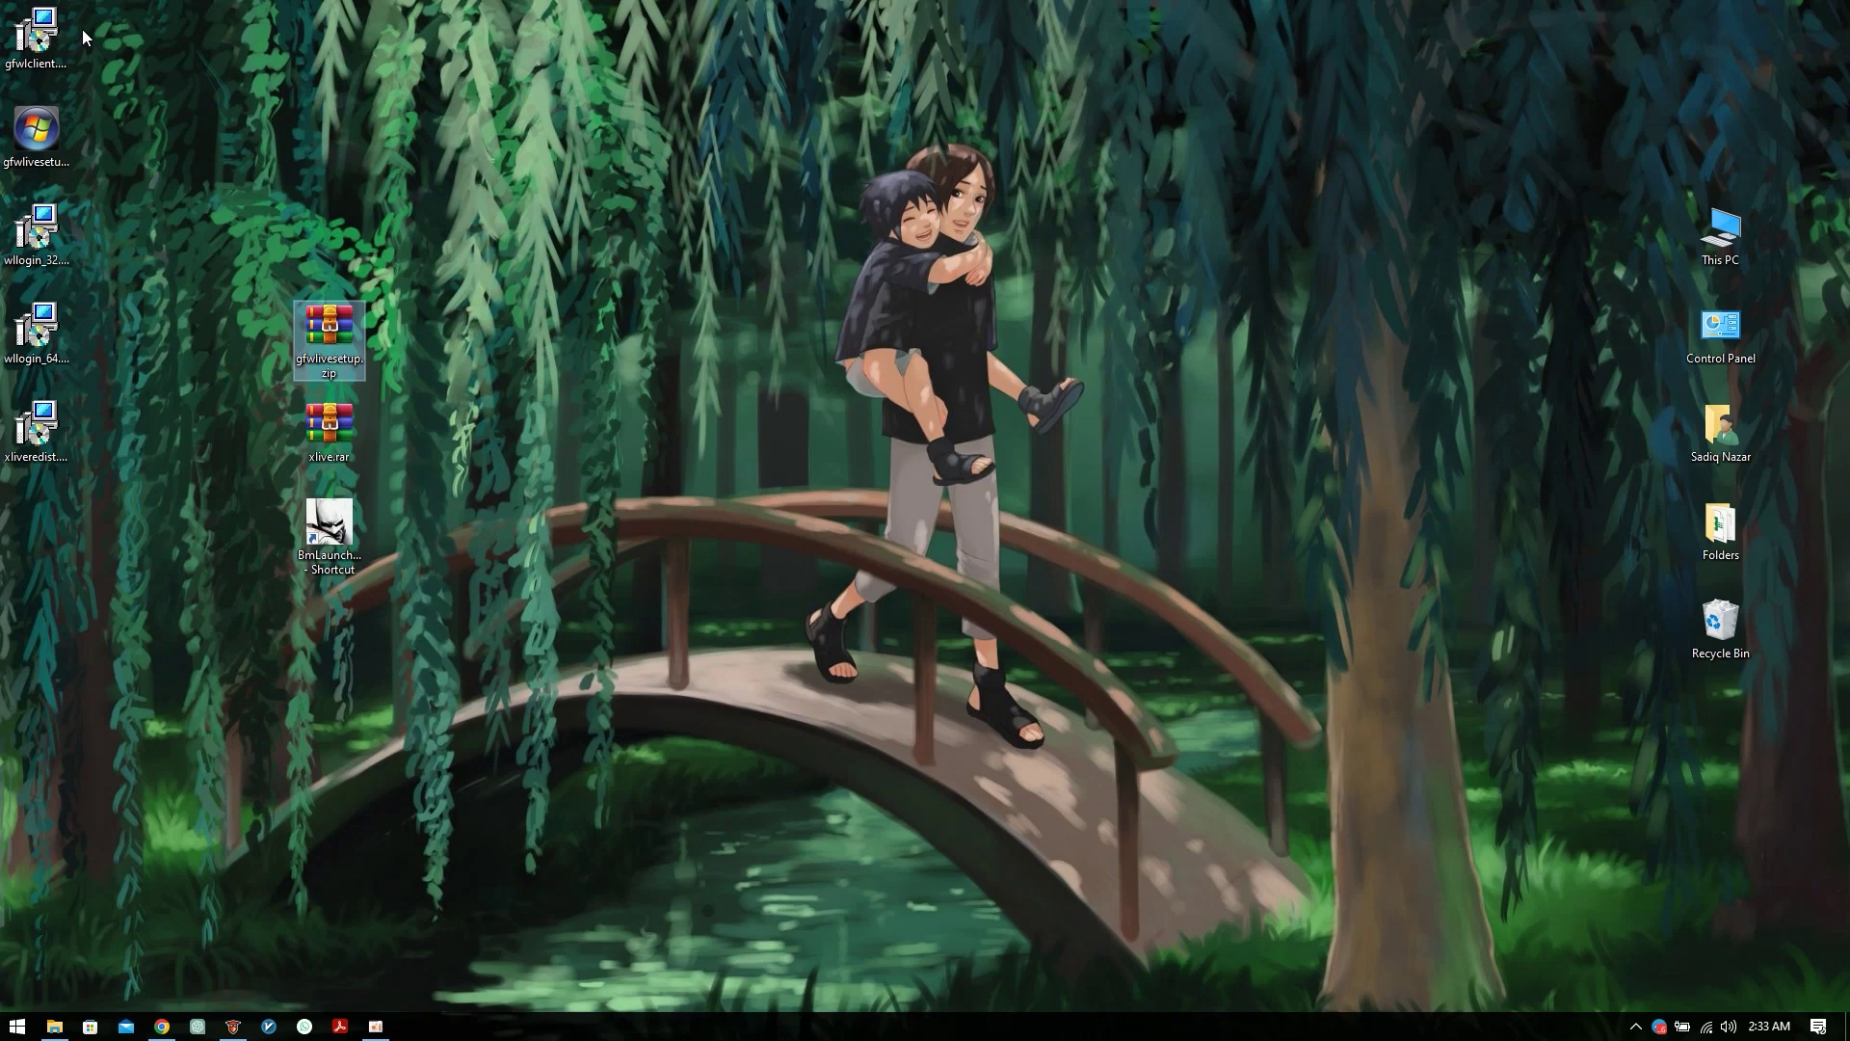
left_click_drag(83, 30, 11, 474)
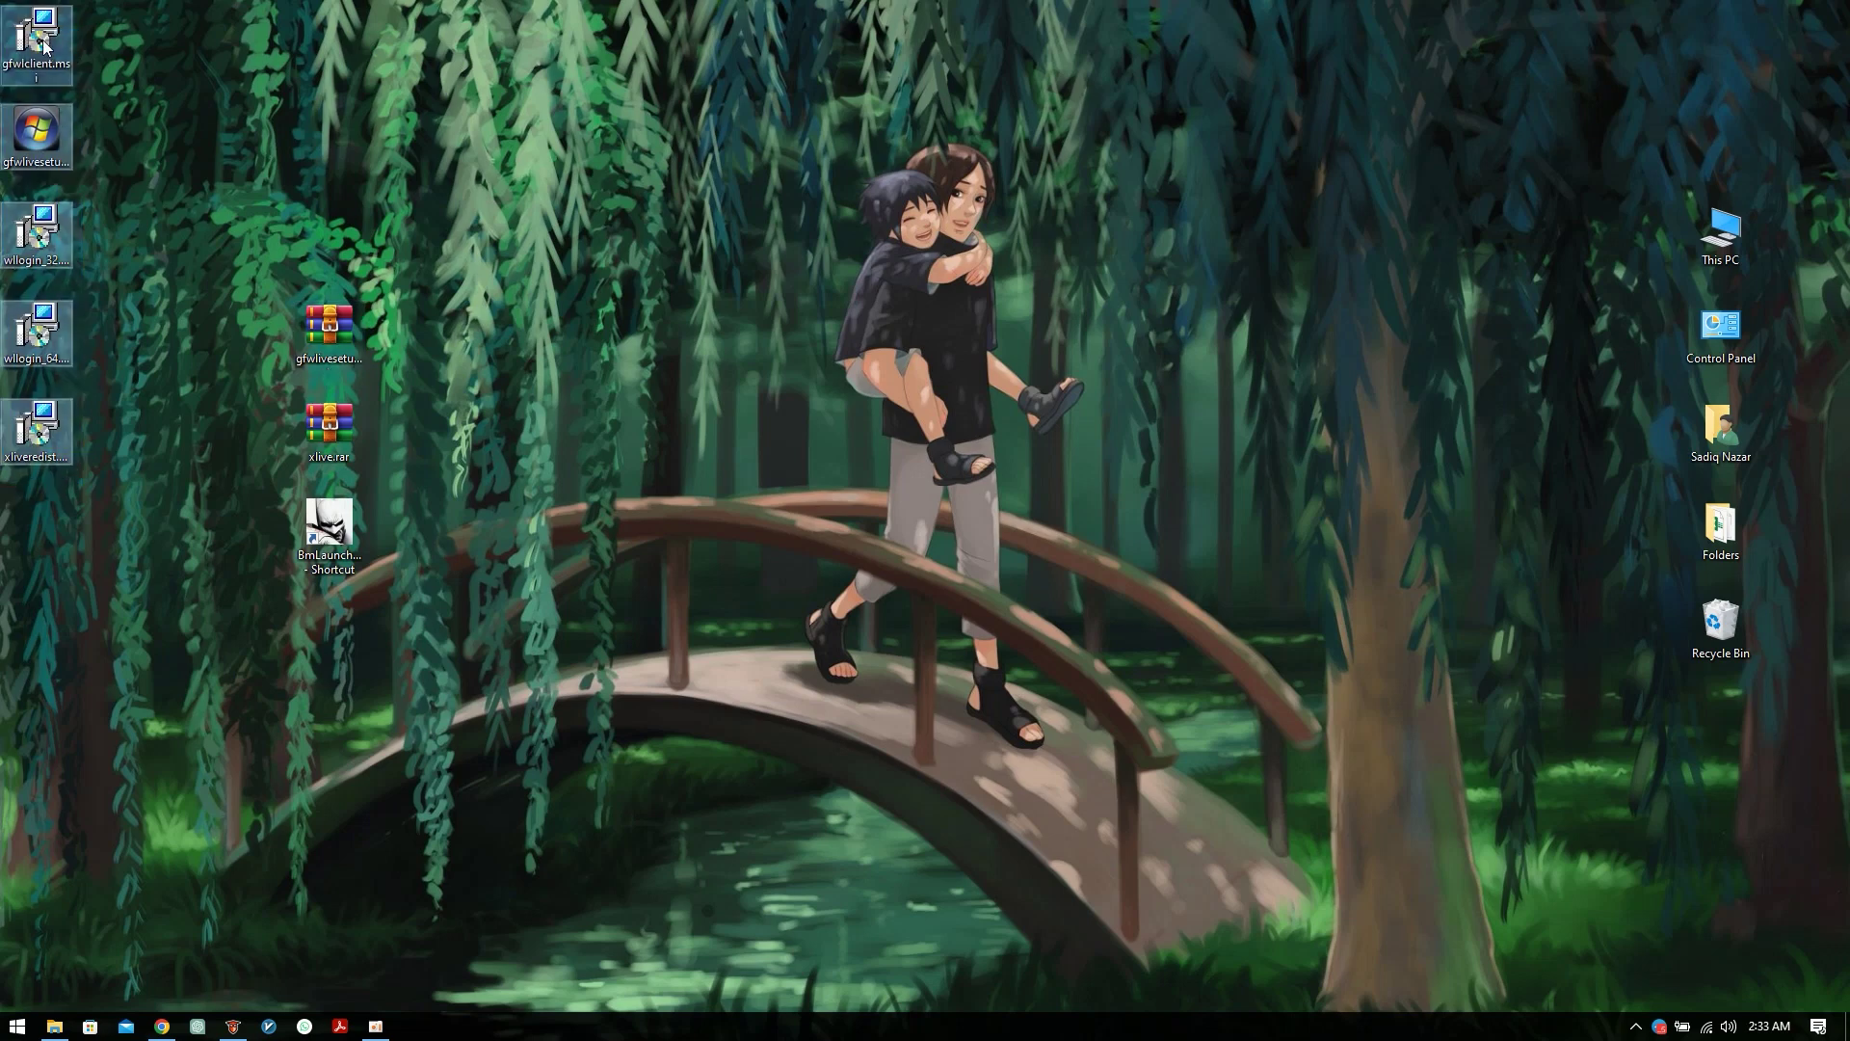
left_click_drag(58, 30, 645, 320)
left_click(866, 330)
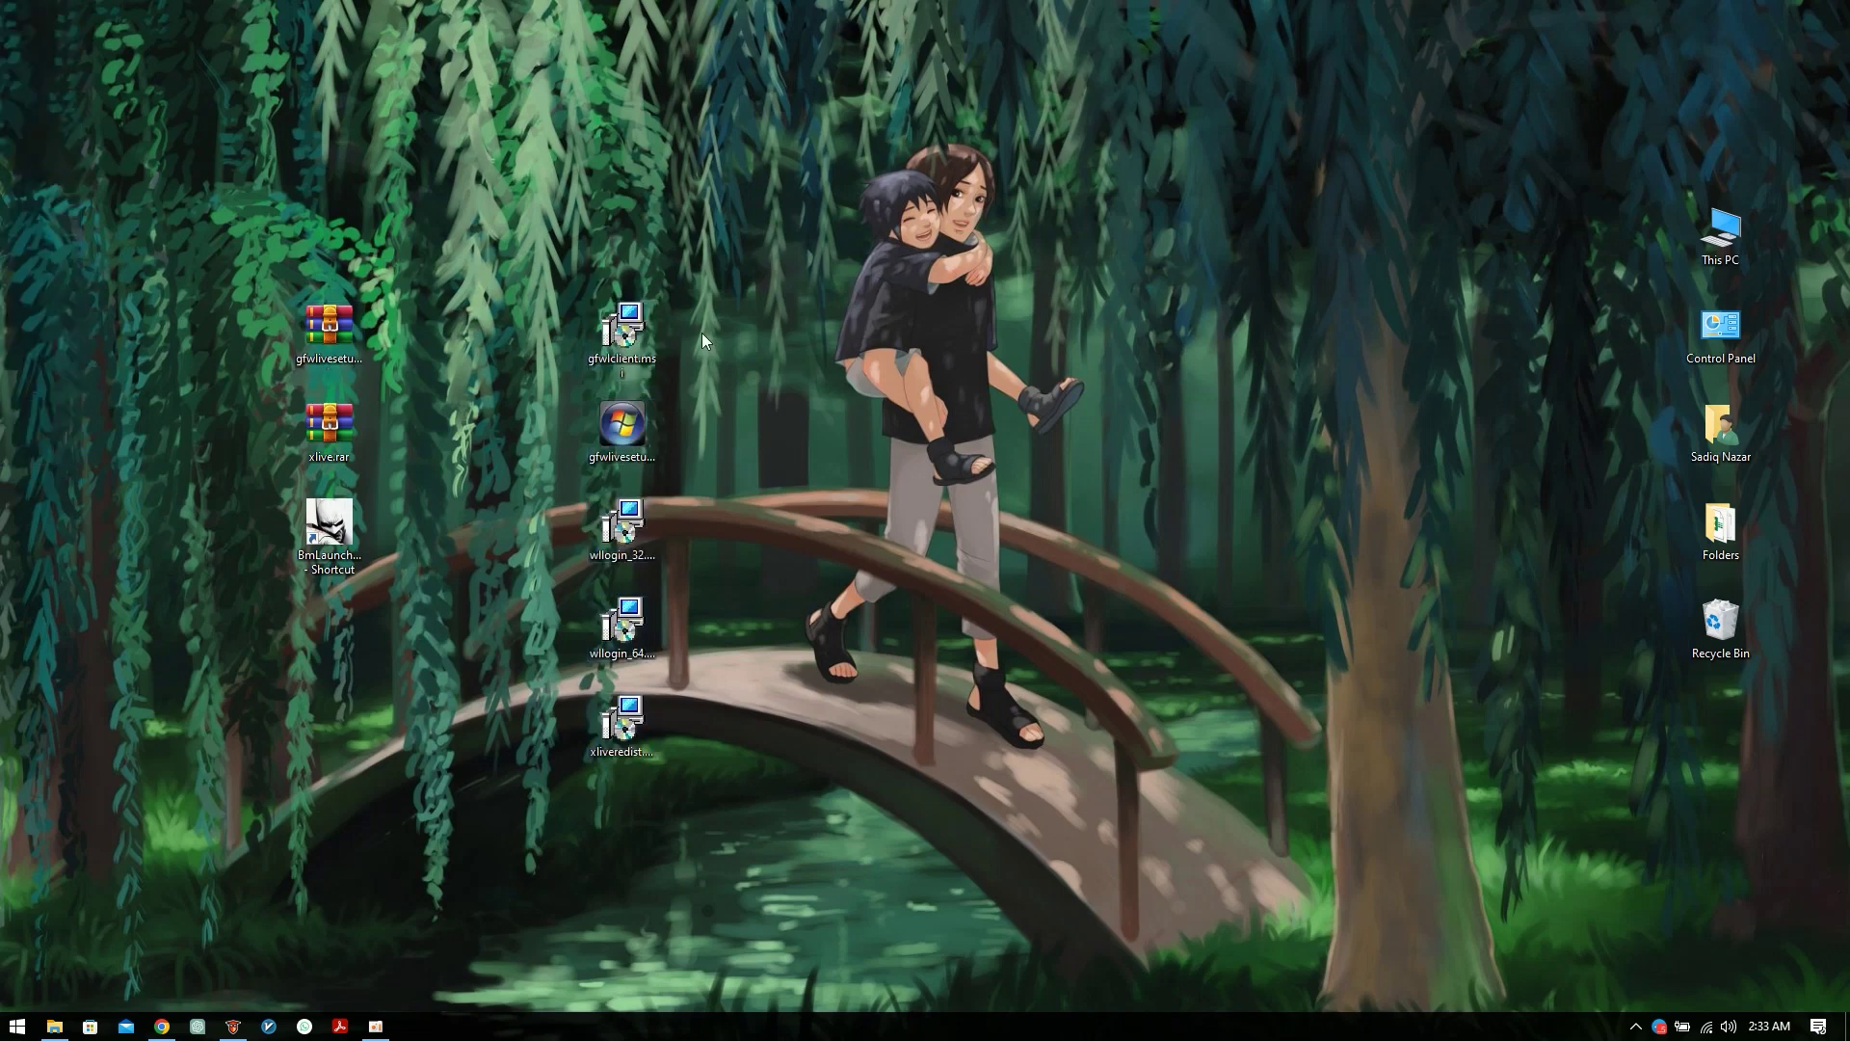
double_click(651, 335)
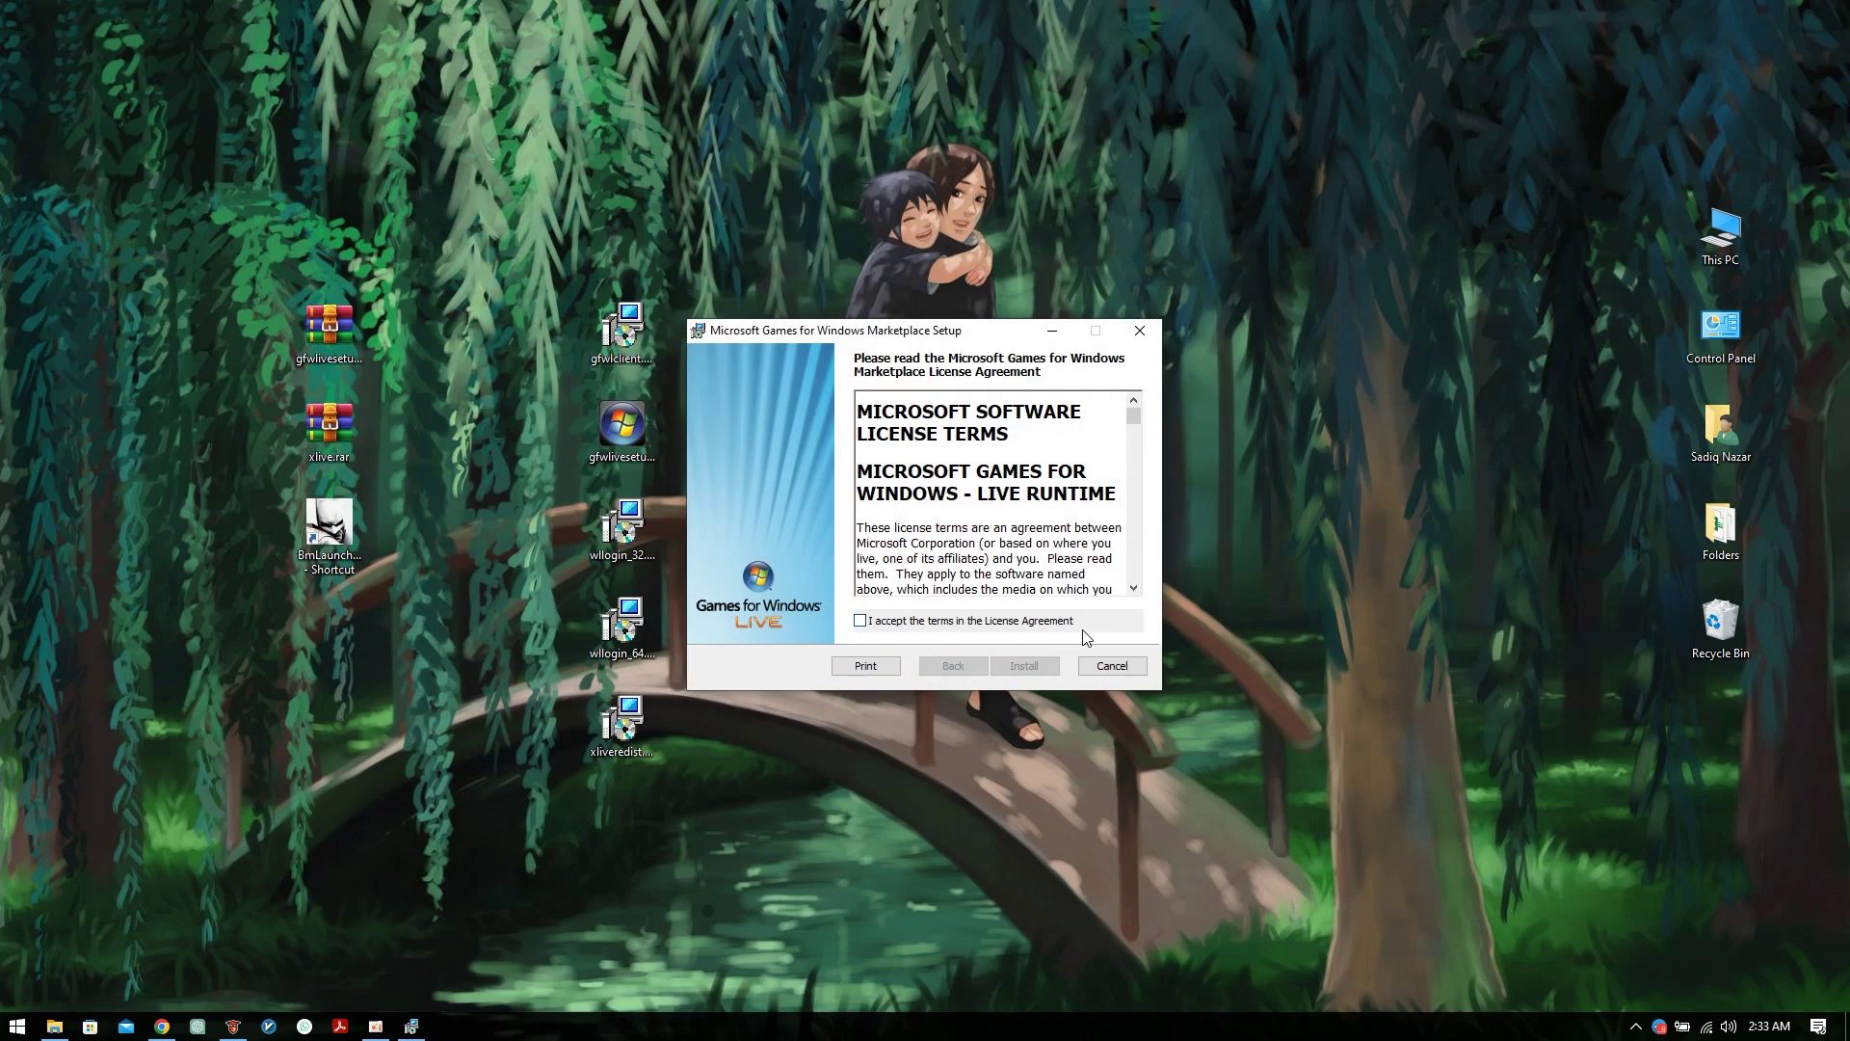
left_click(1116, 668)
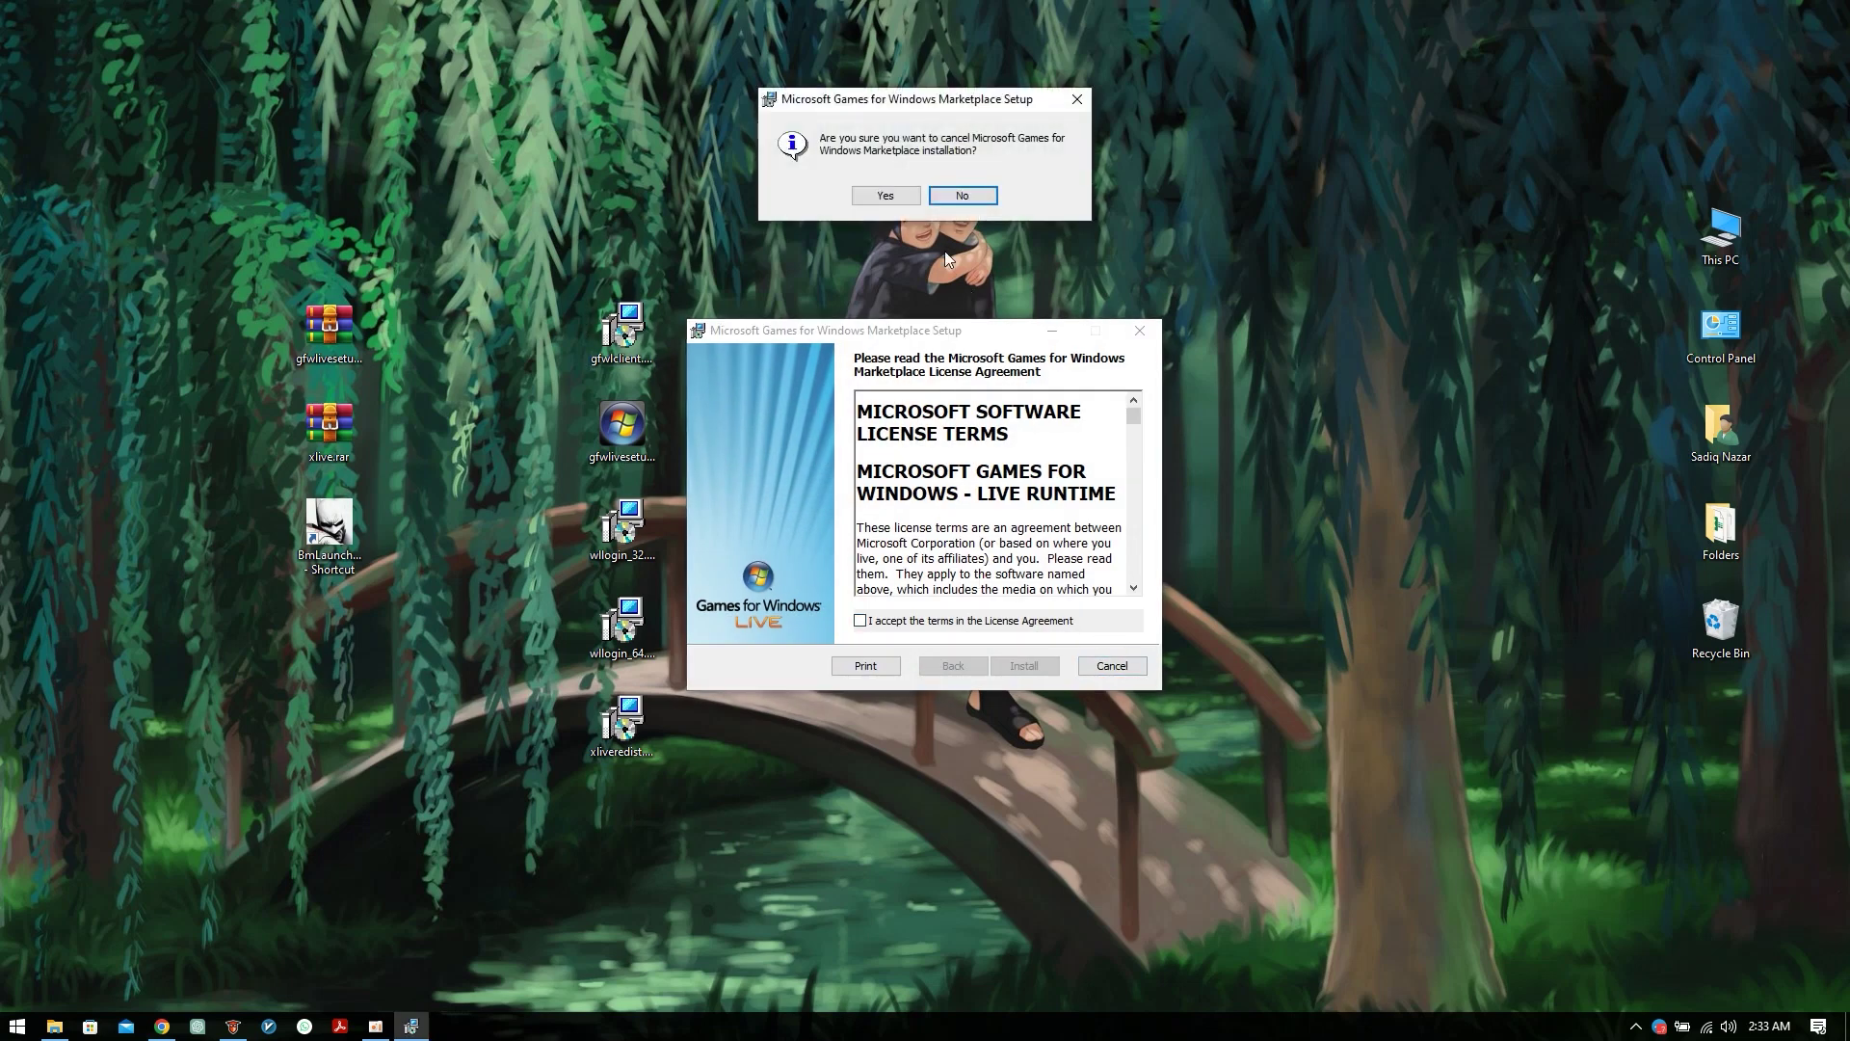
left_click(886, 194)
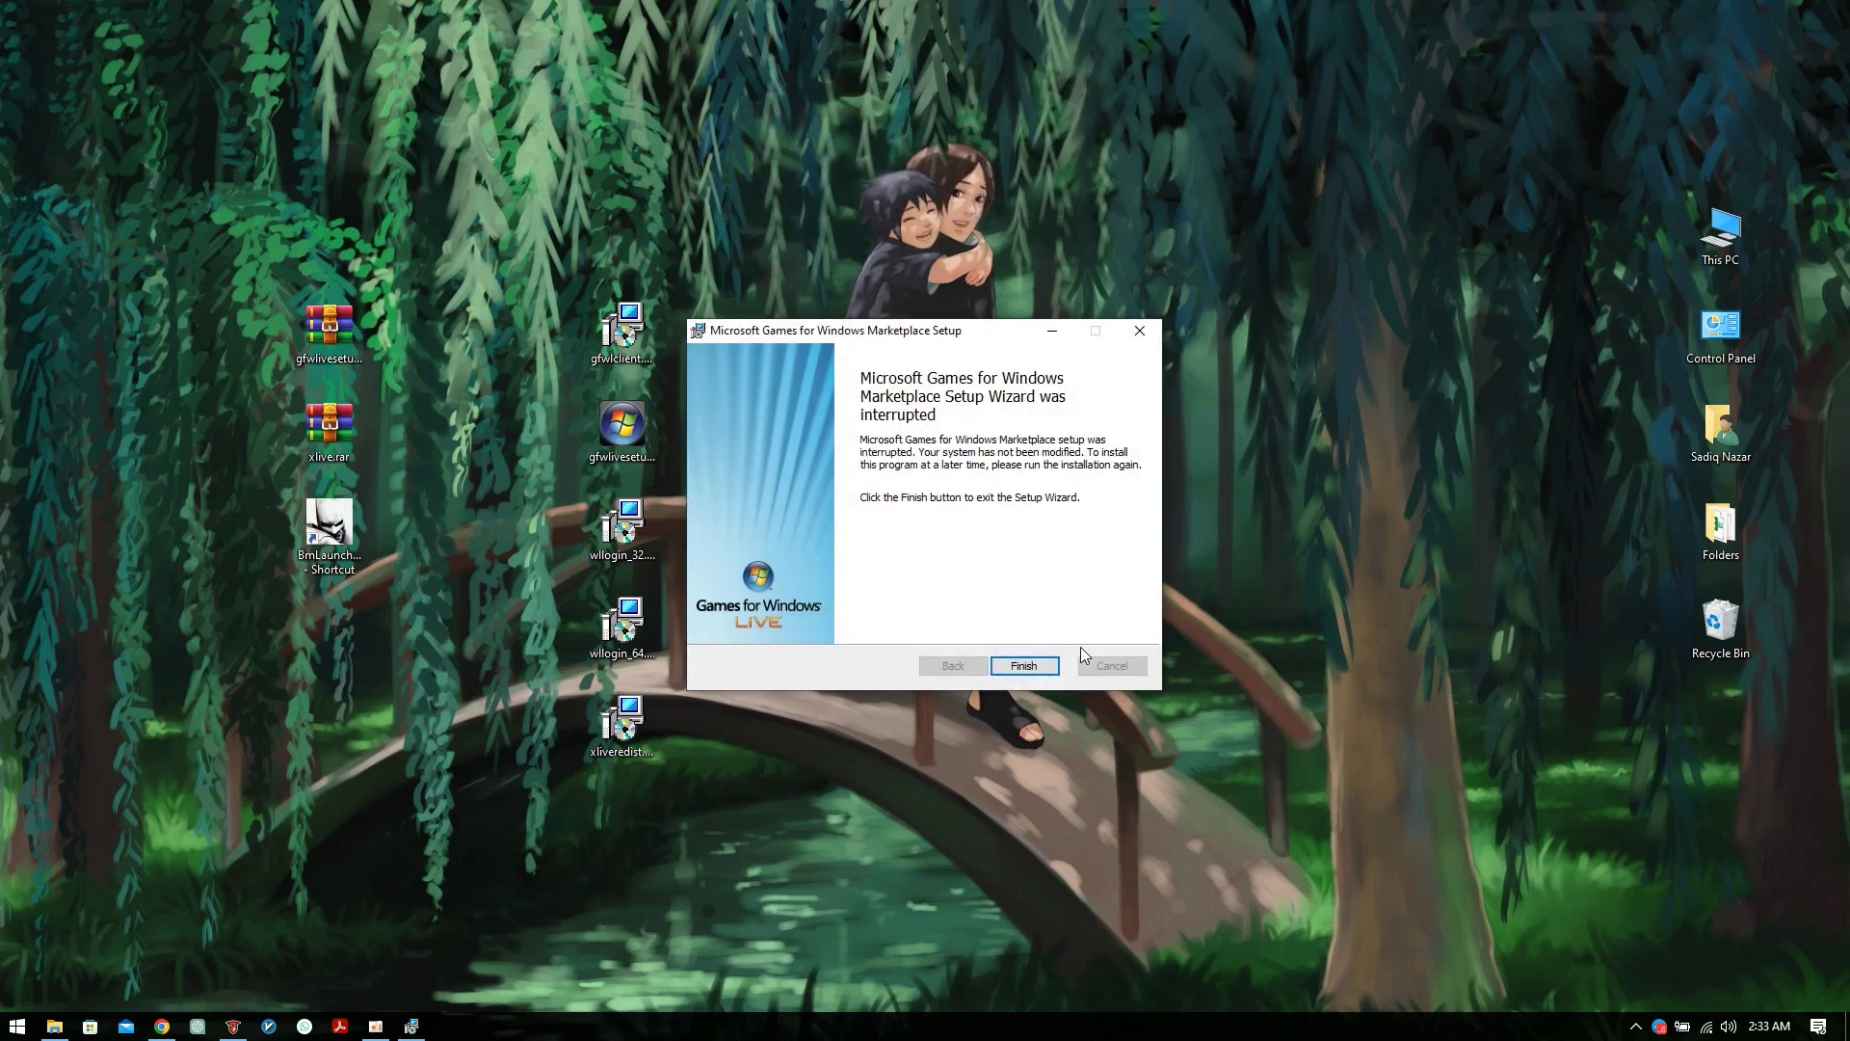
left_click(1032, 667)
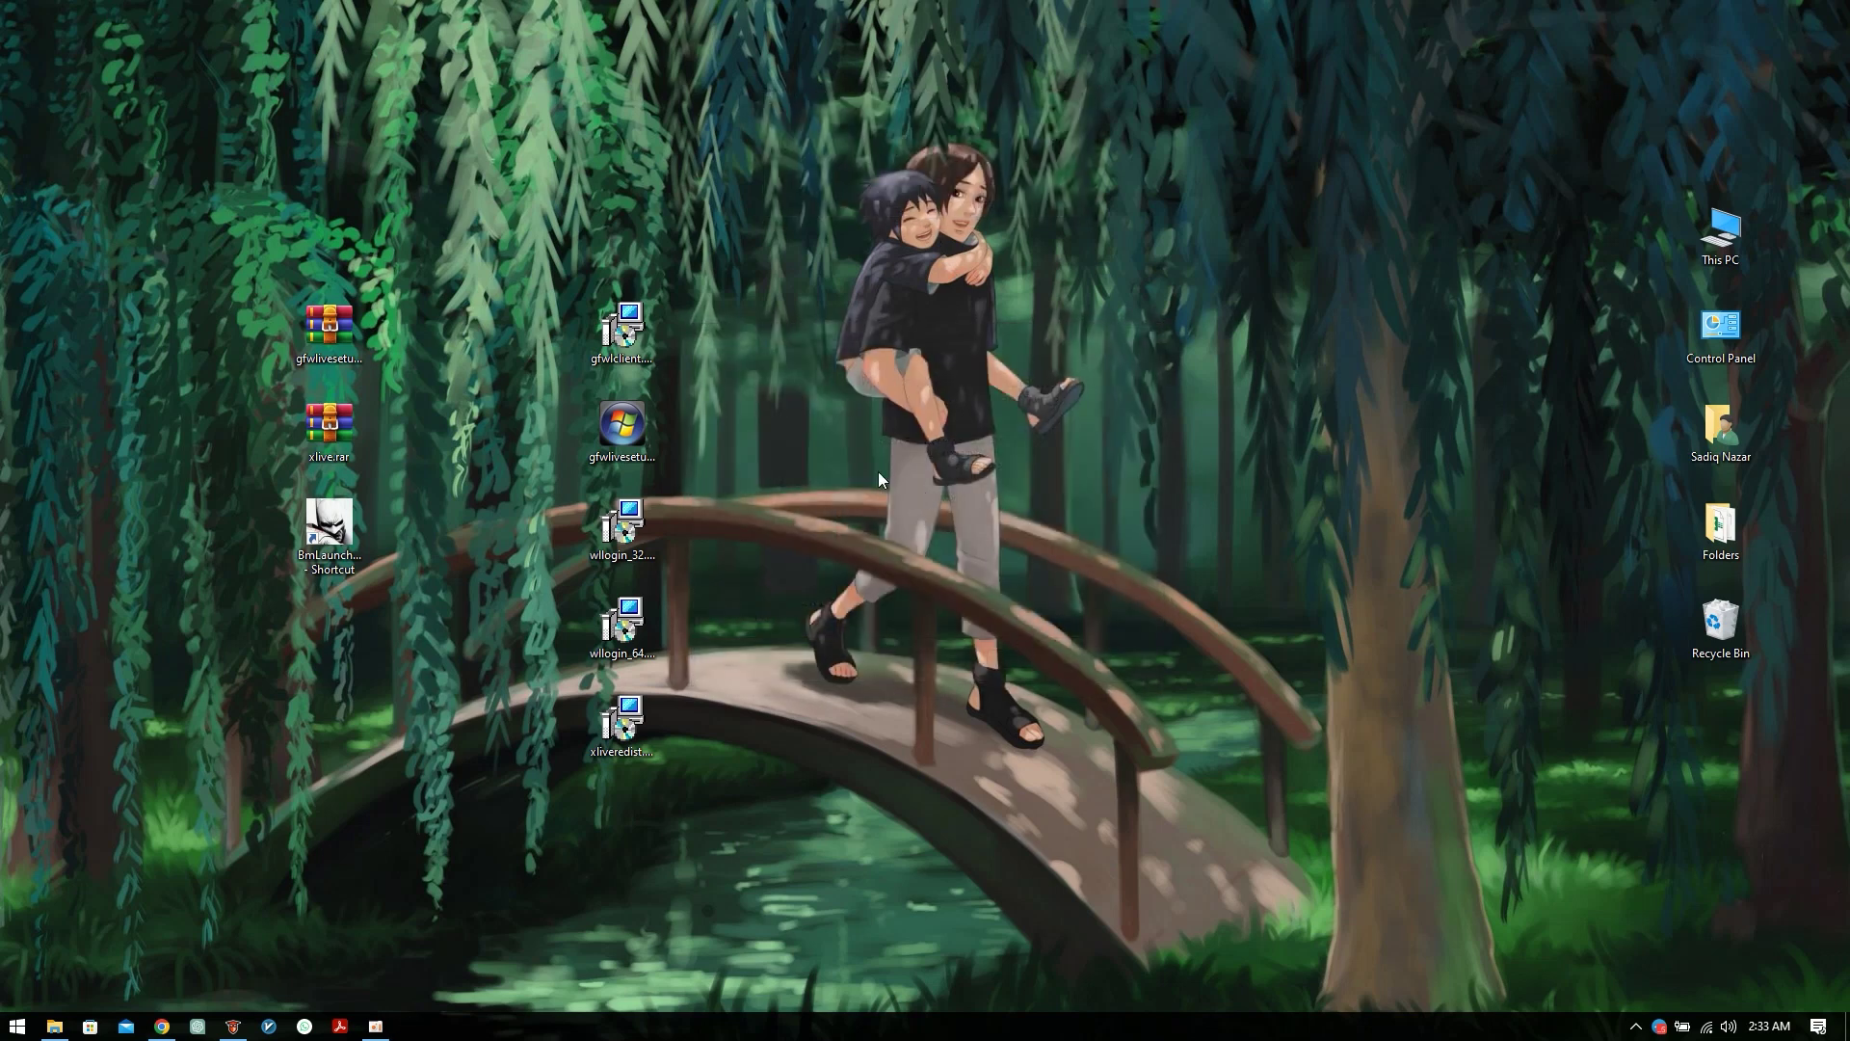
Step: Select the four other extracted setup files on the desktop
left_click_drag(726, 440, 575, 740)
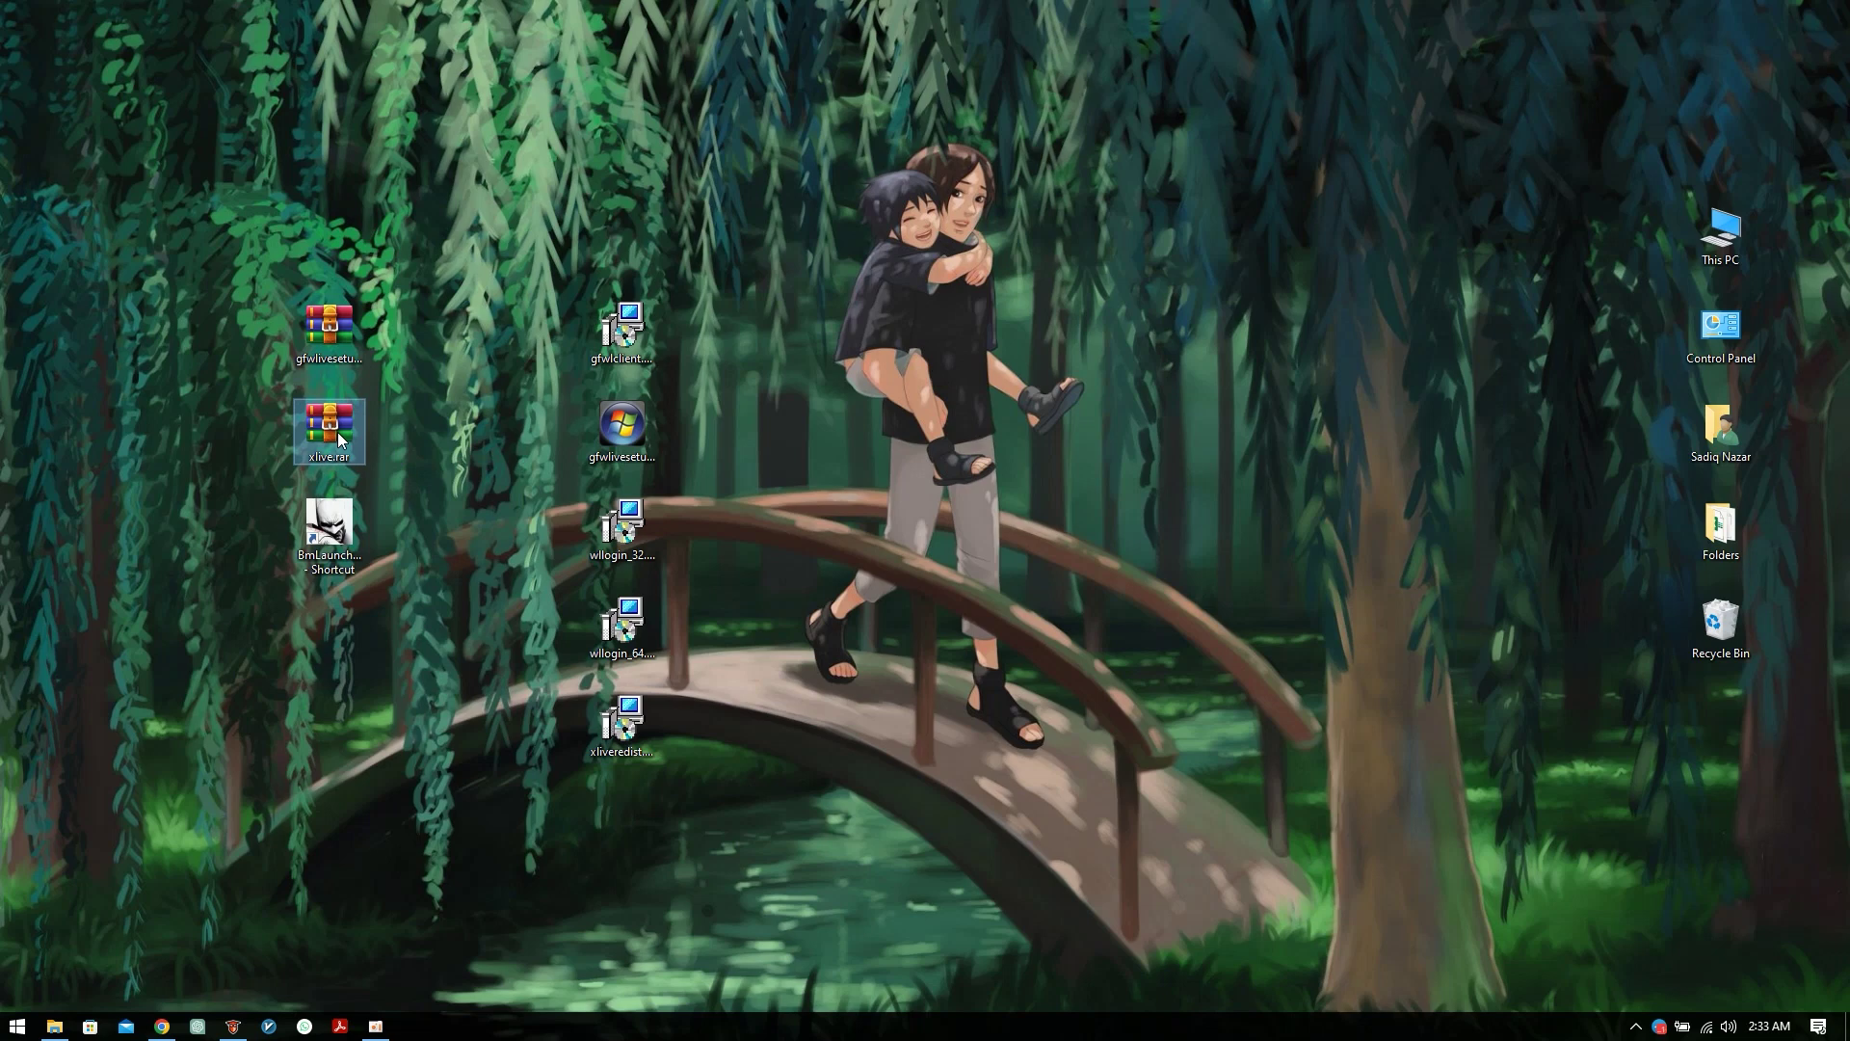
Step: Extract xlive.rar into an xlive folder and place it mid-desktop
right_click(338, 431)
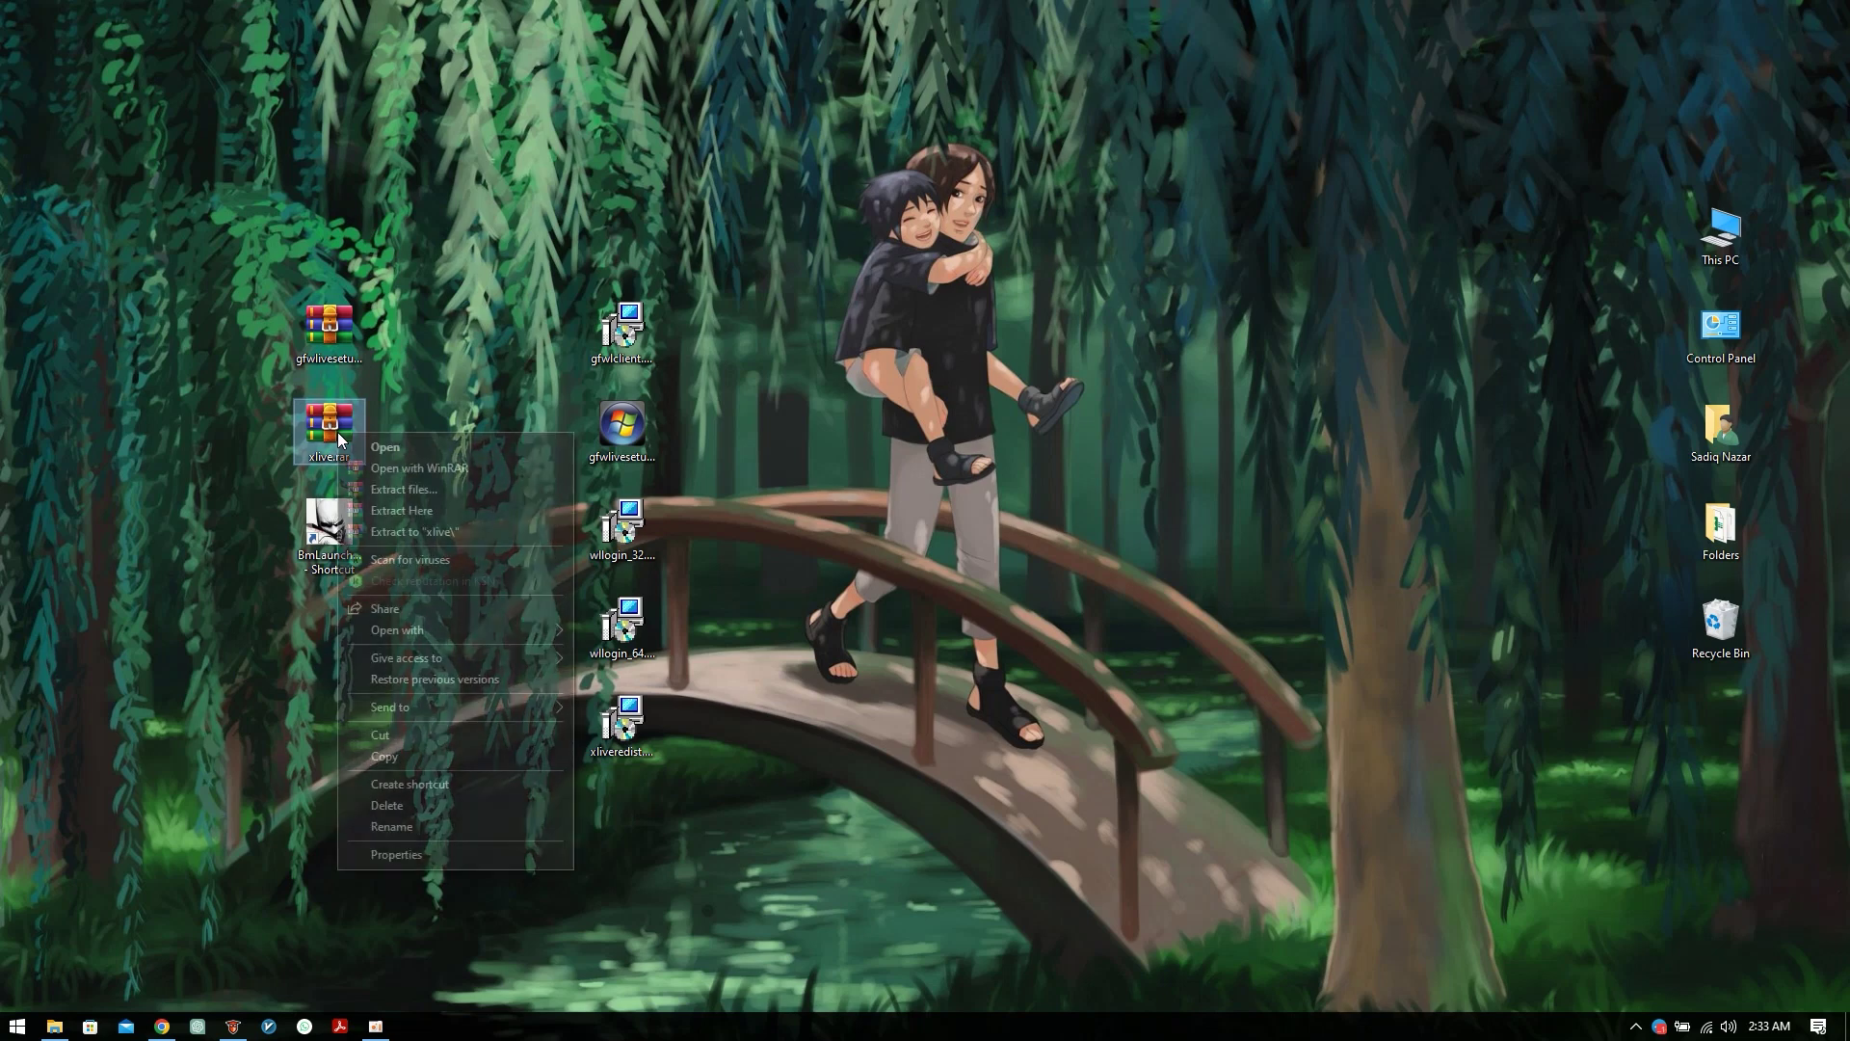
left_click(383, 510)
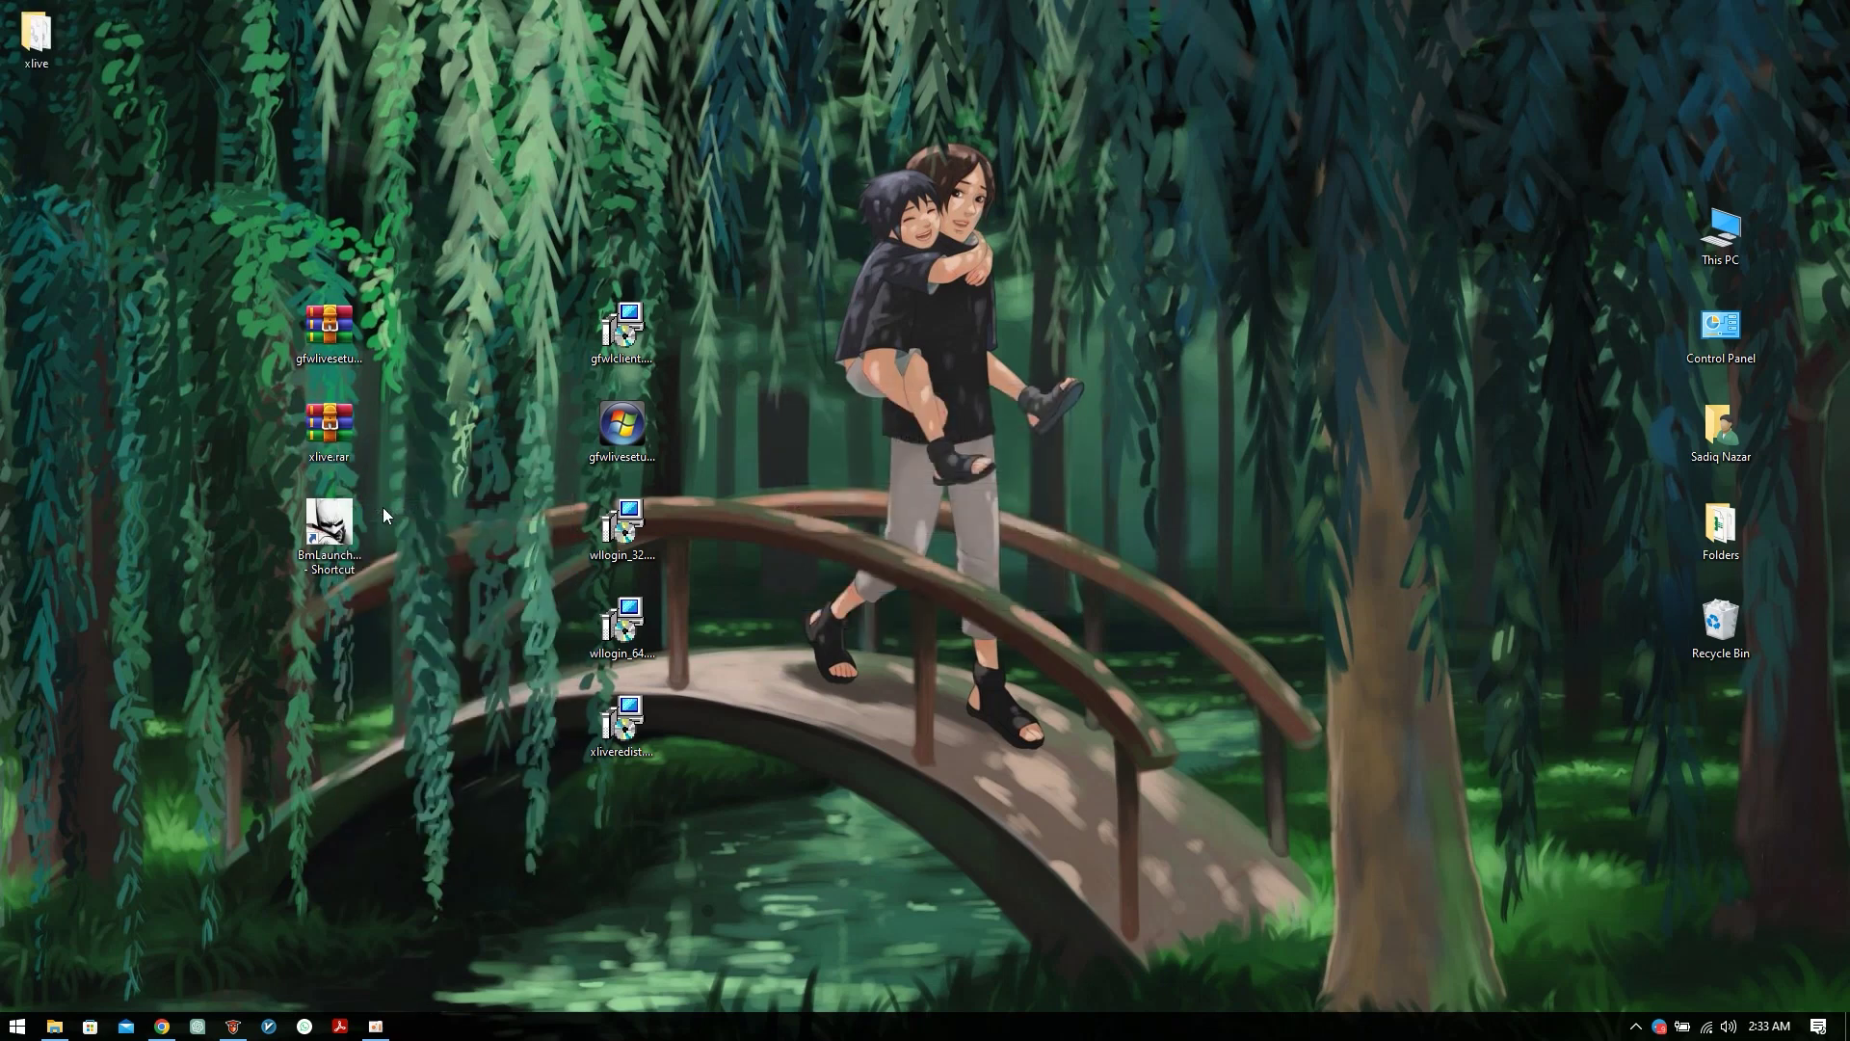
mouse_move(37, 32)
left_mouse_down()
mouse_move(432, 304)
mouse_move(521, 323)
left_mouse_up()
Step: Copy msidcrl40.dll, xlive.dll and xlive.dll.cat from the xlive folder, then close it
double_click(522, 322)
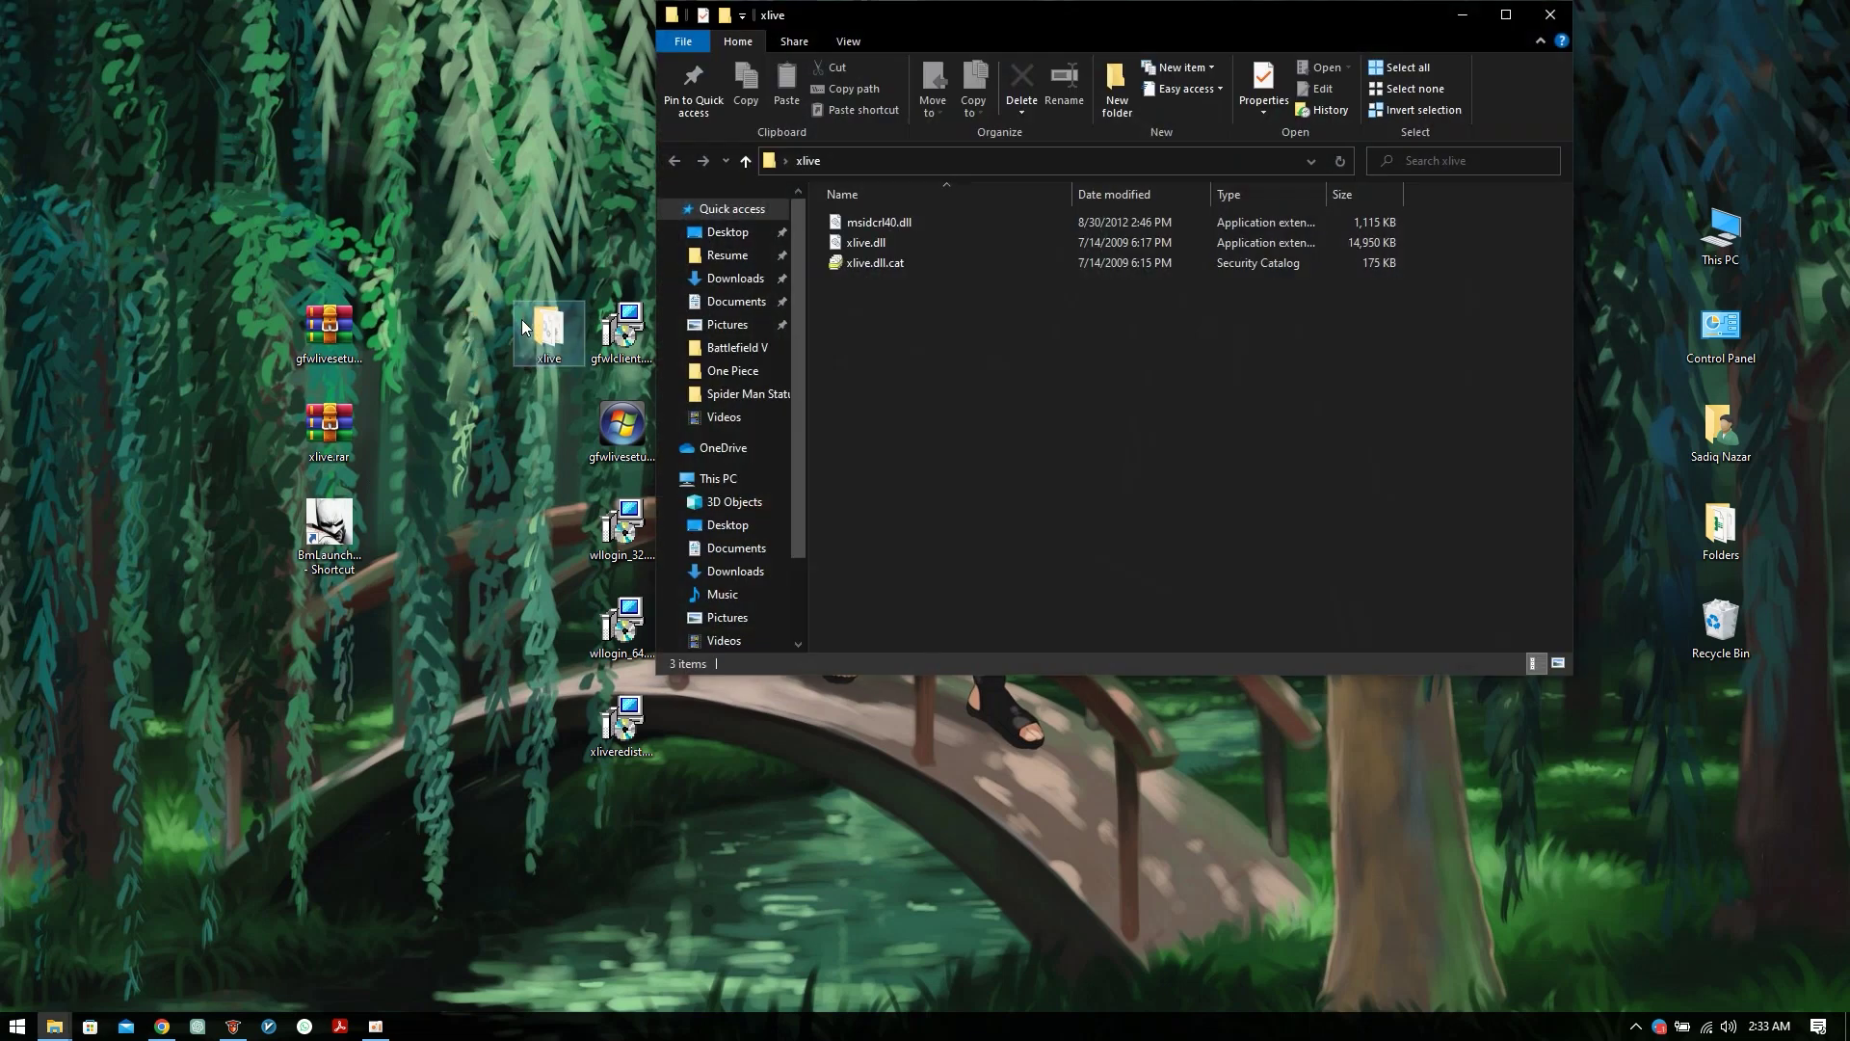
left_click_drag(909, 404, 881, 224)
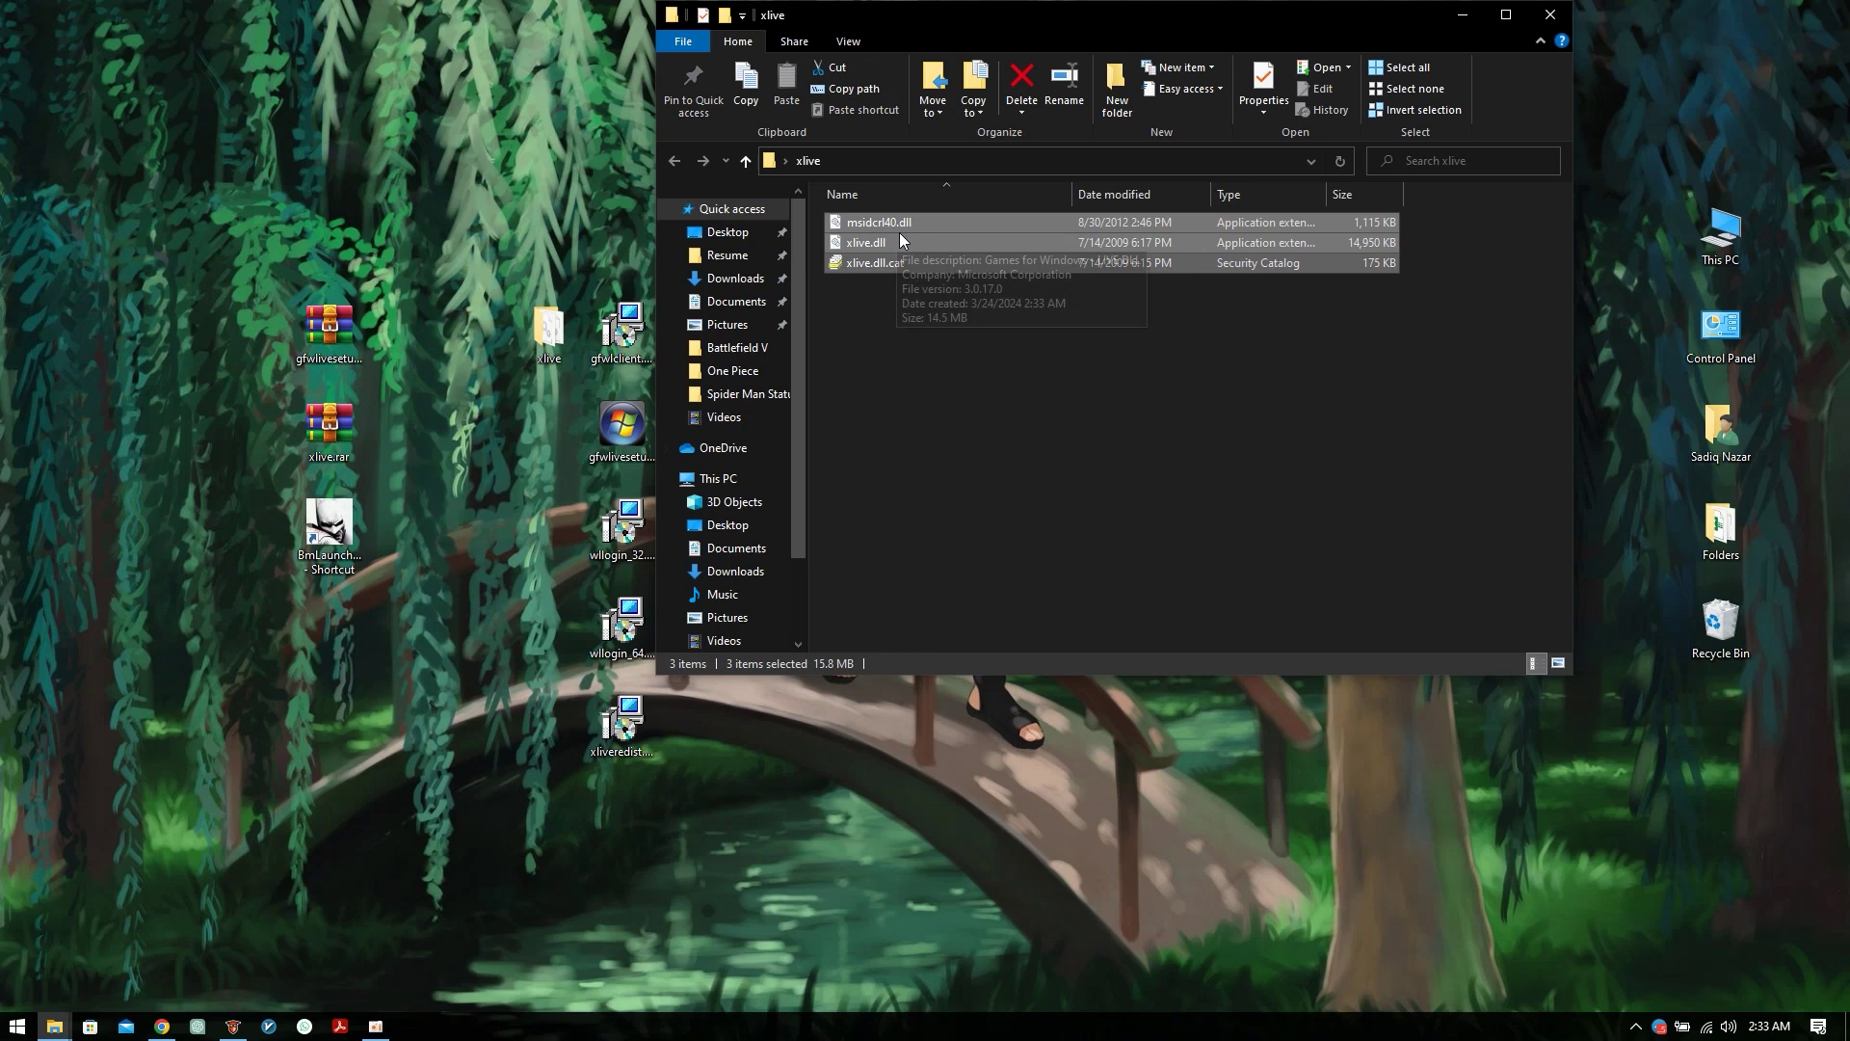
right_click(902, 225)
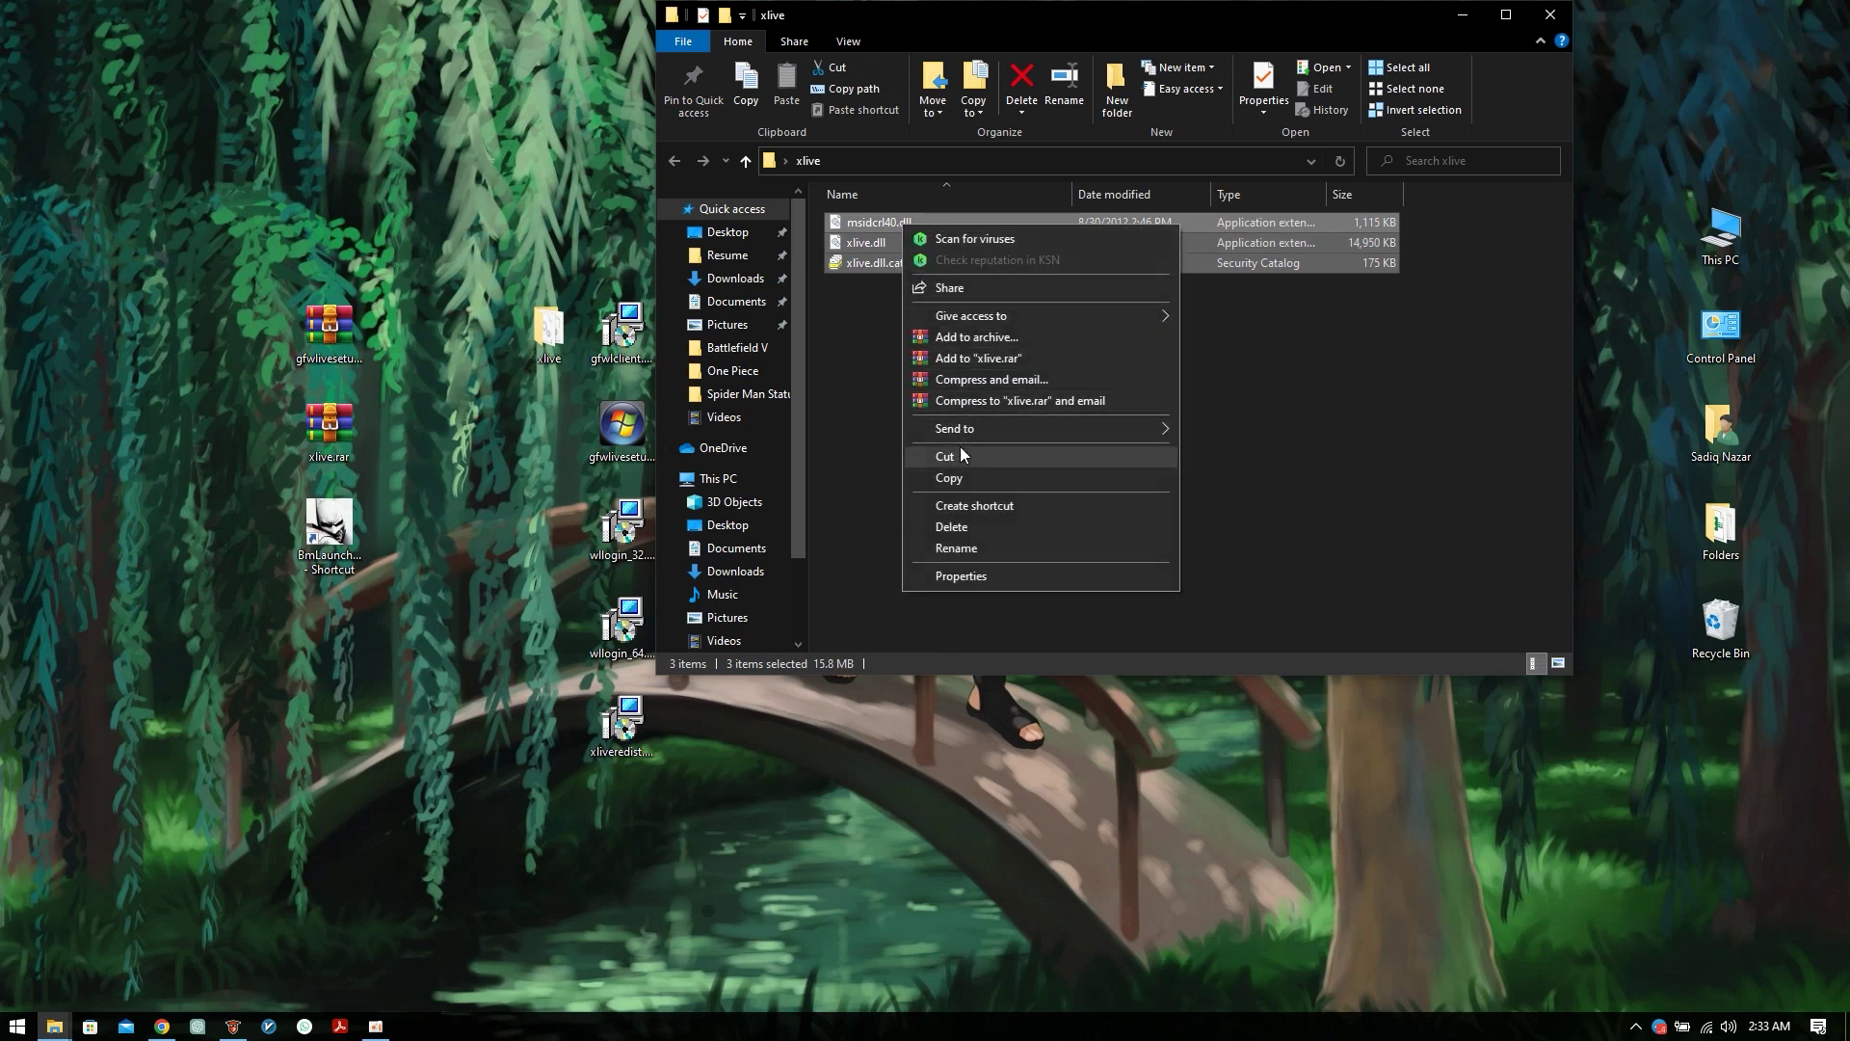
left_click(972, 485)
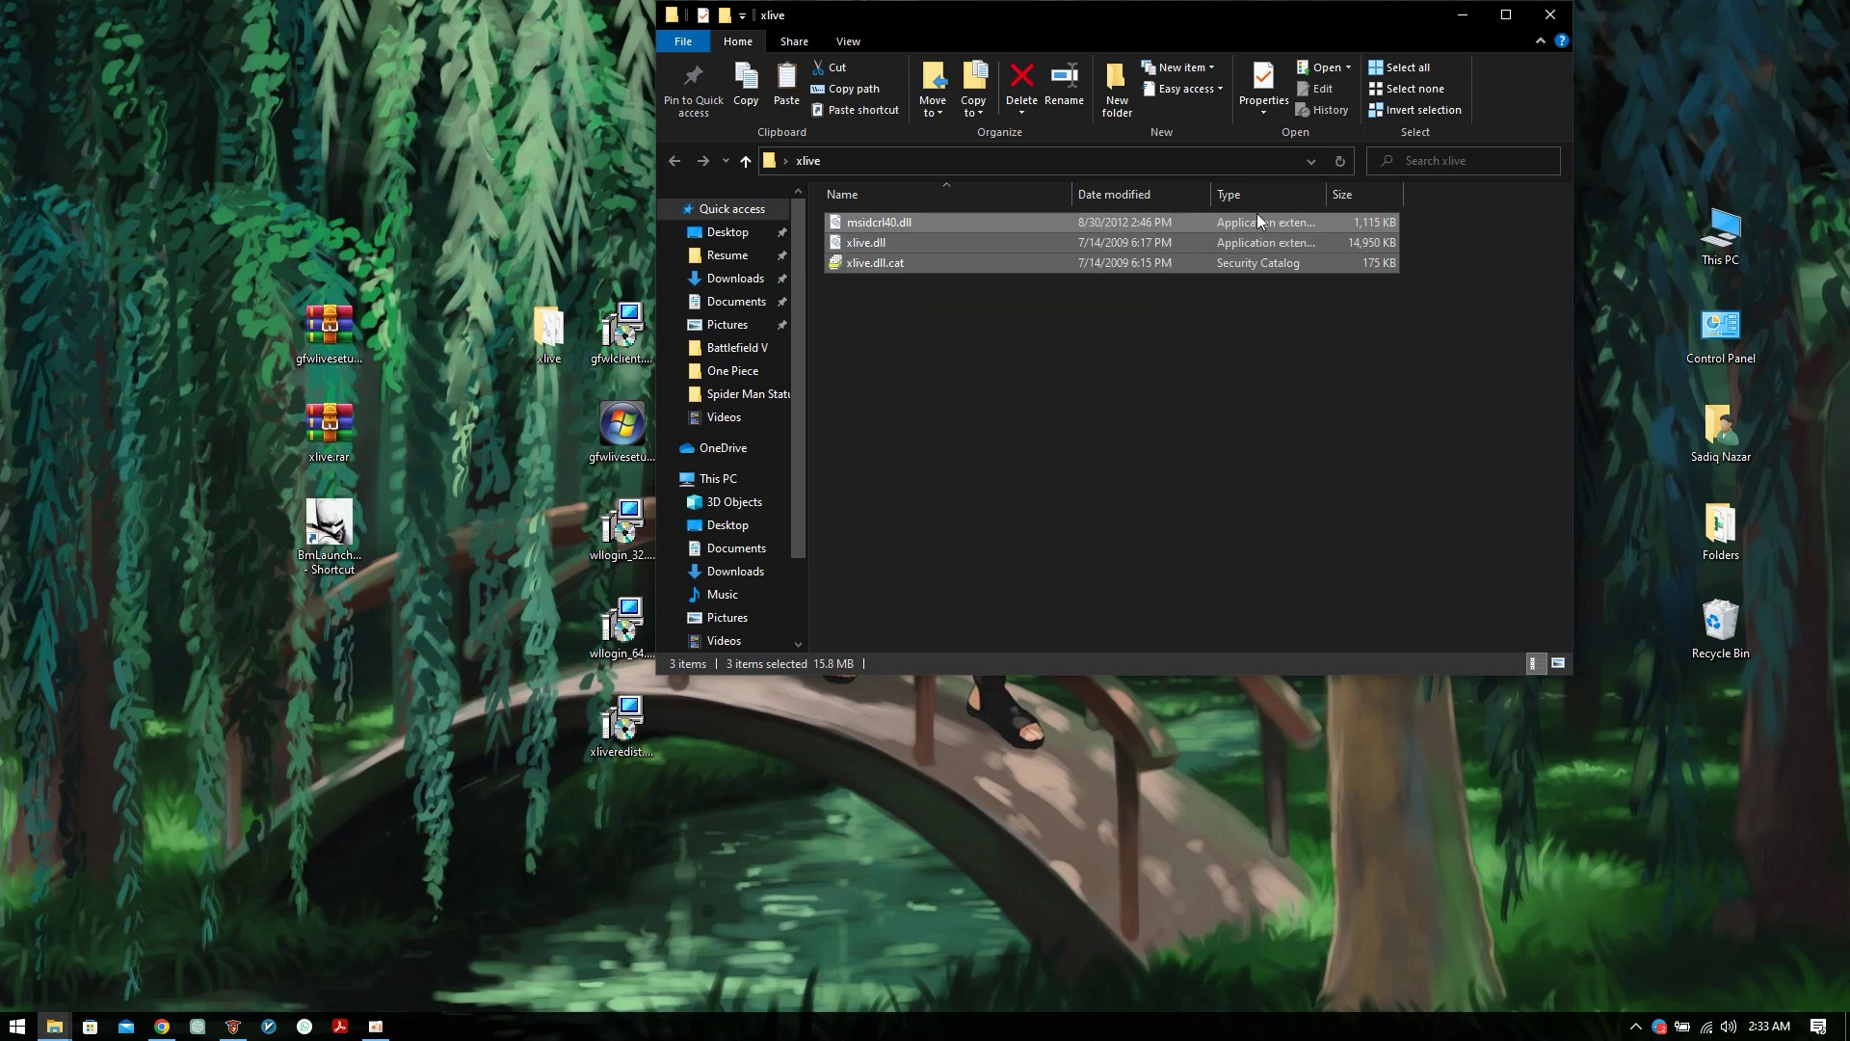
left_click(1561, 16)
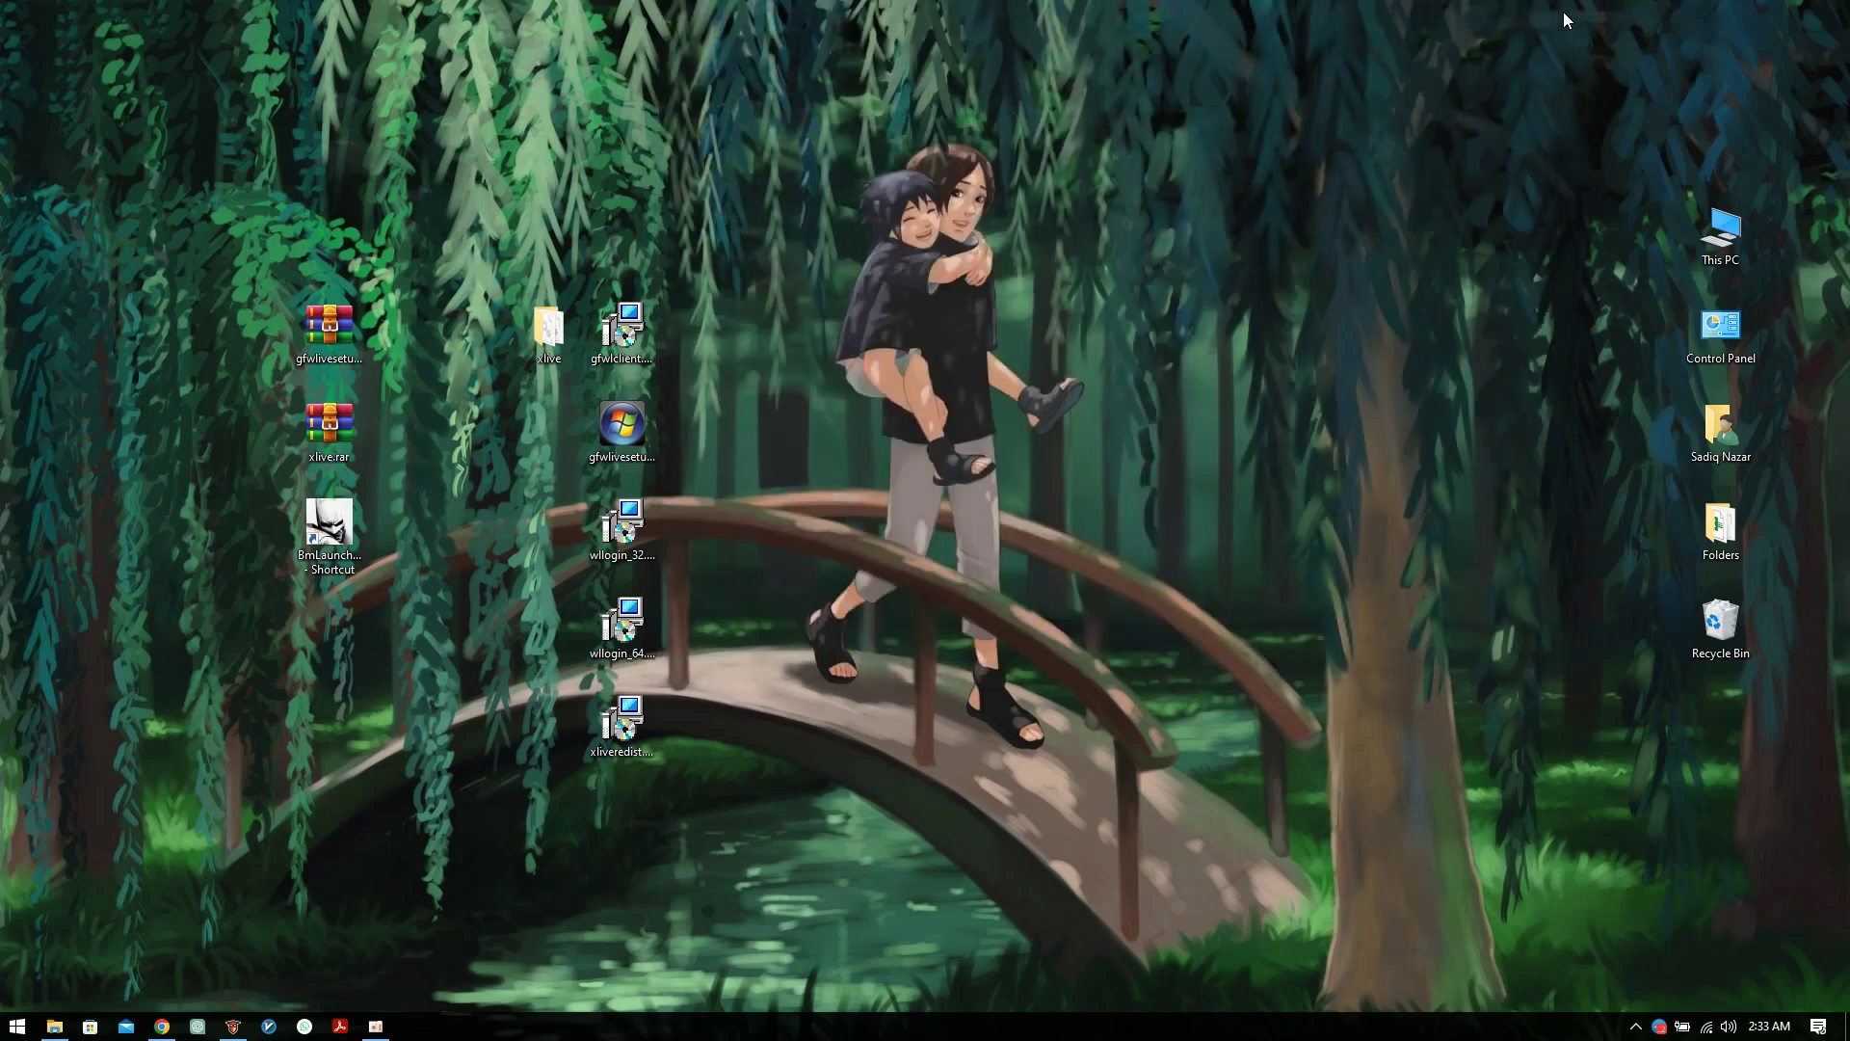
left_click(339, 523)
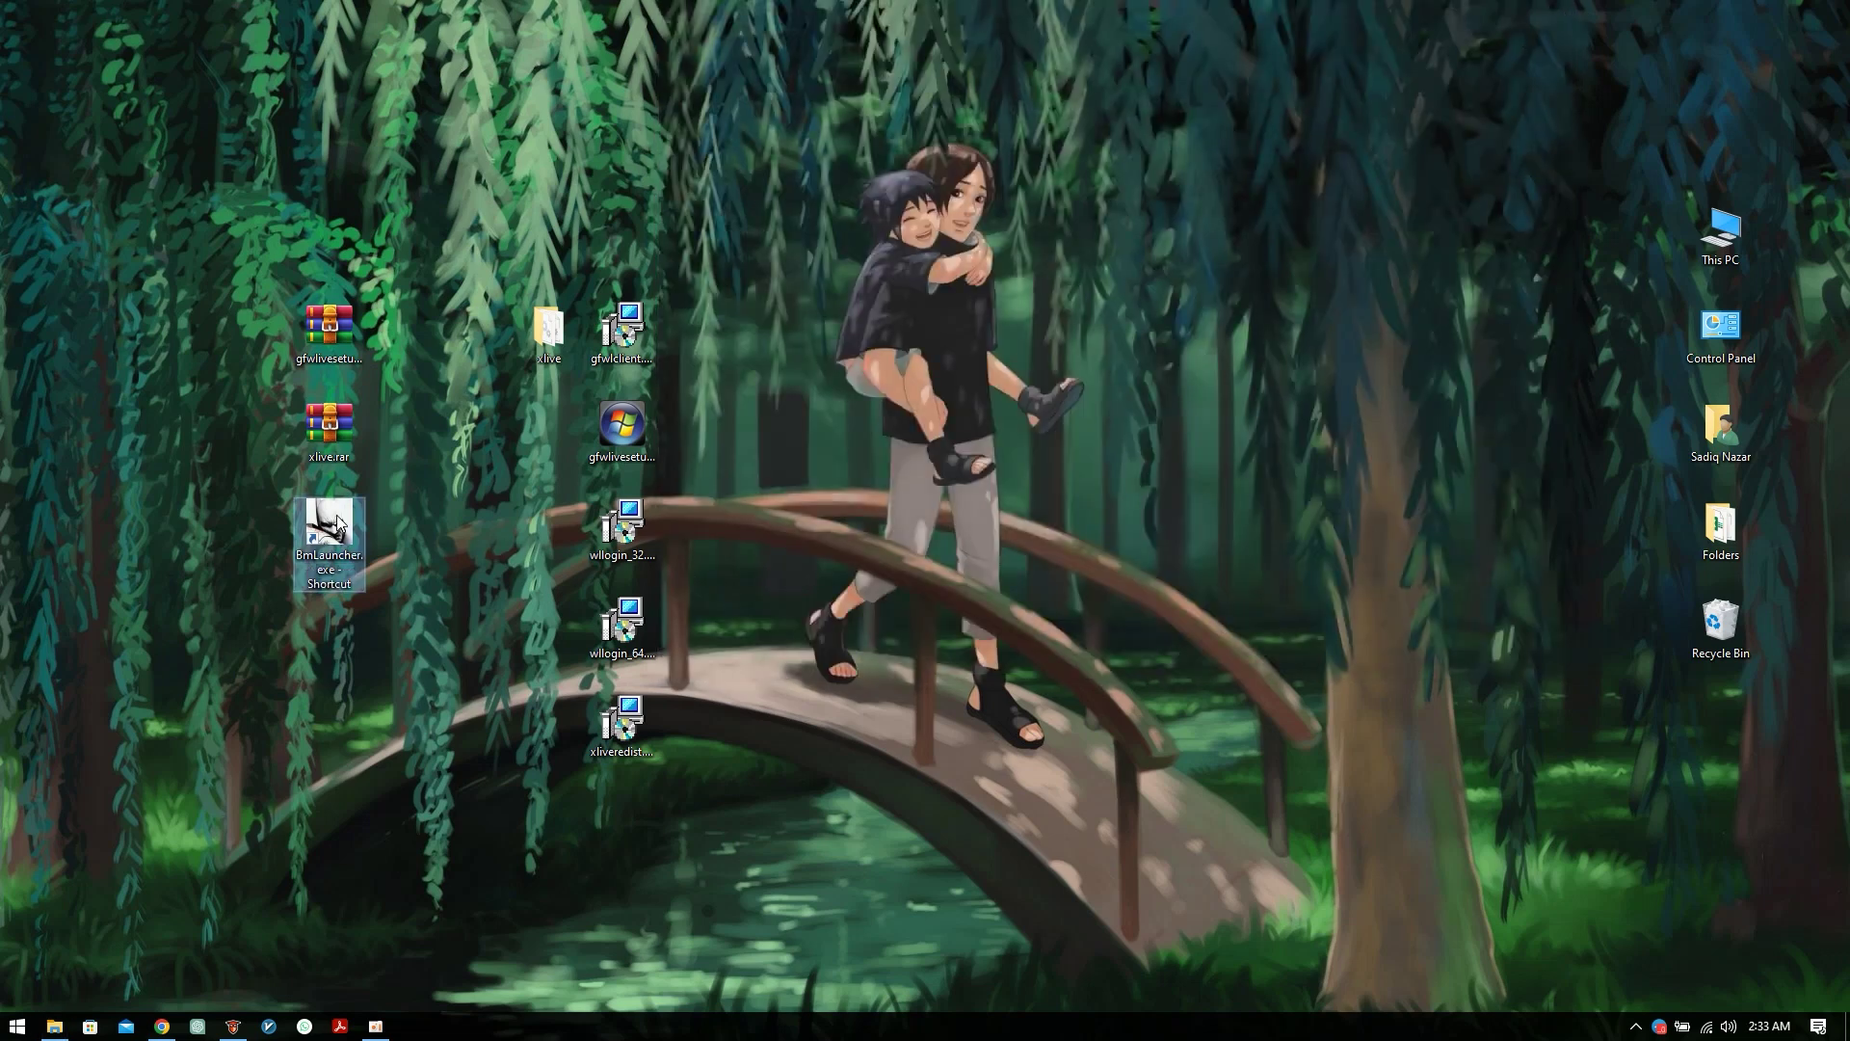
Step: Paste the copied xlive files into the game's Win32 folder, found via the BmLauncher shortcut
right_click(339, 523)
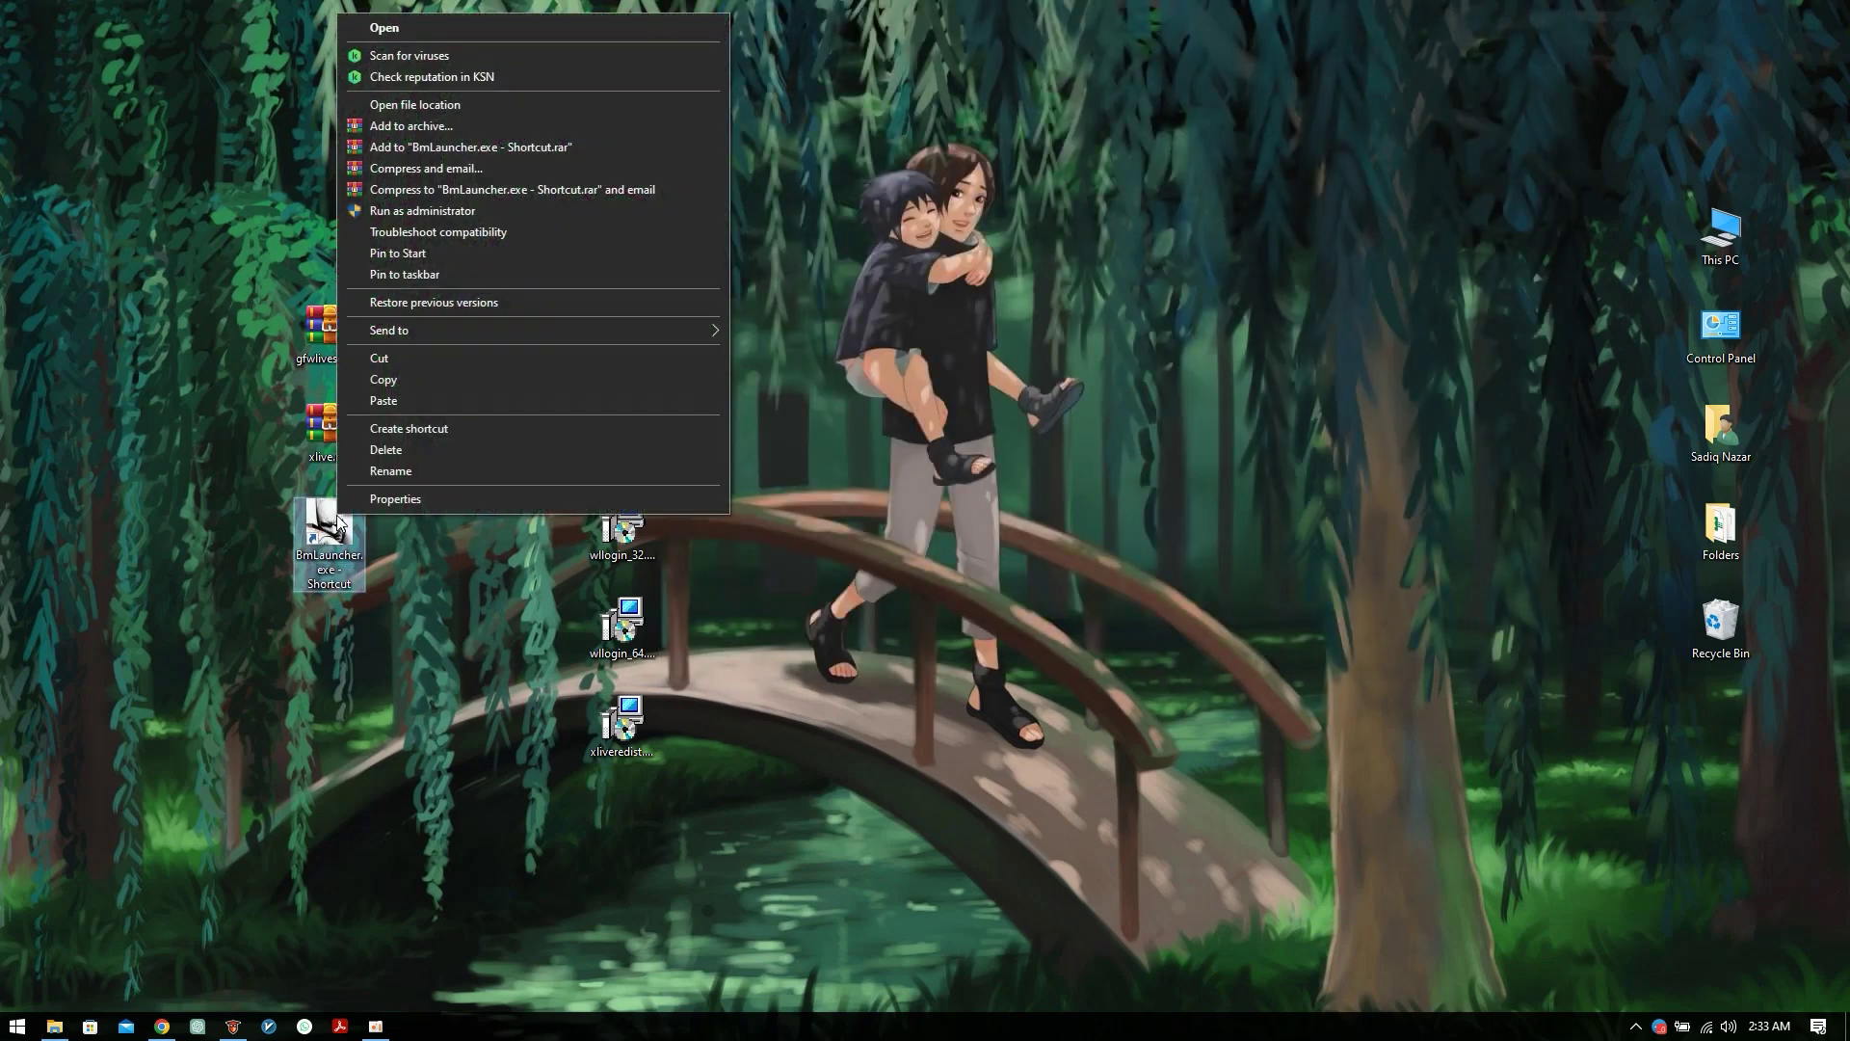
left_click(424, 105)
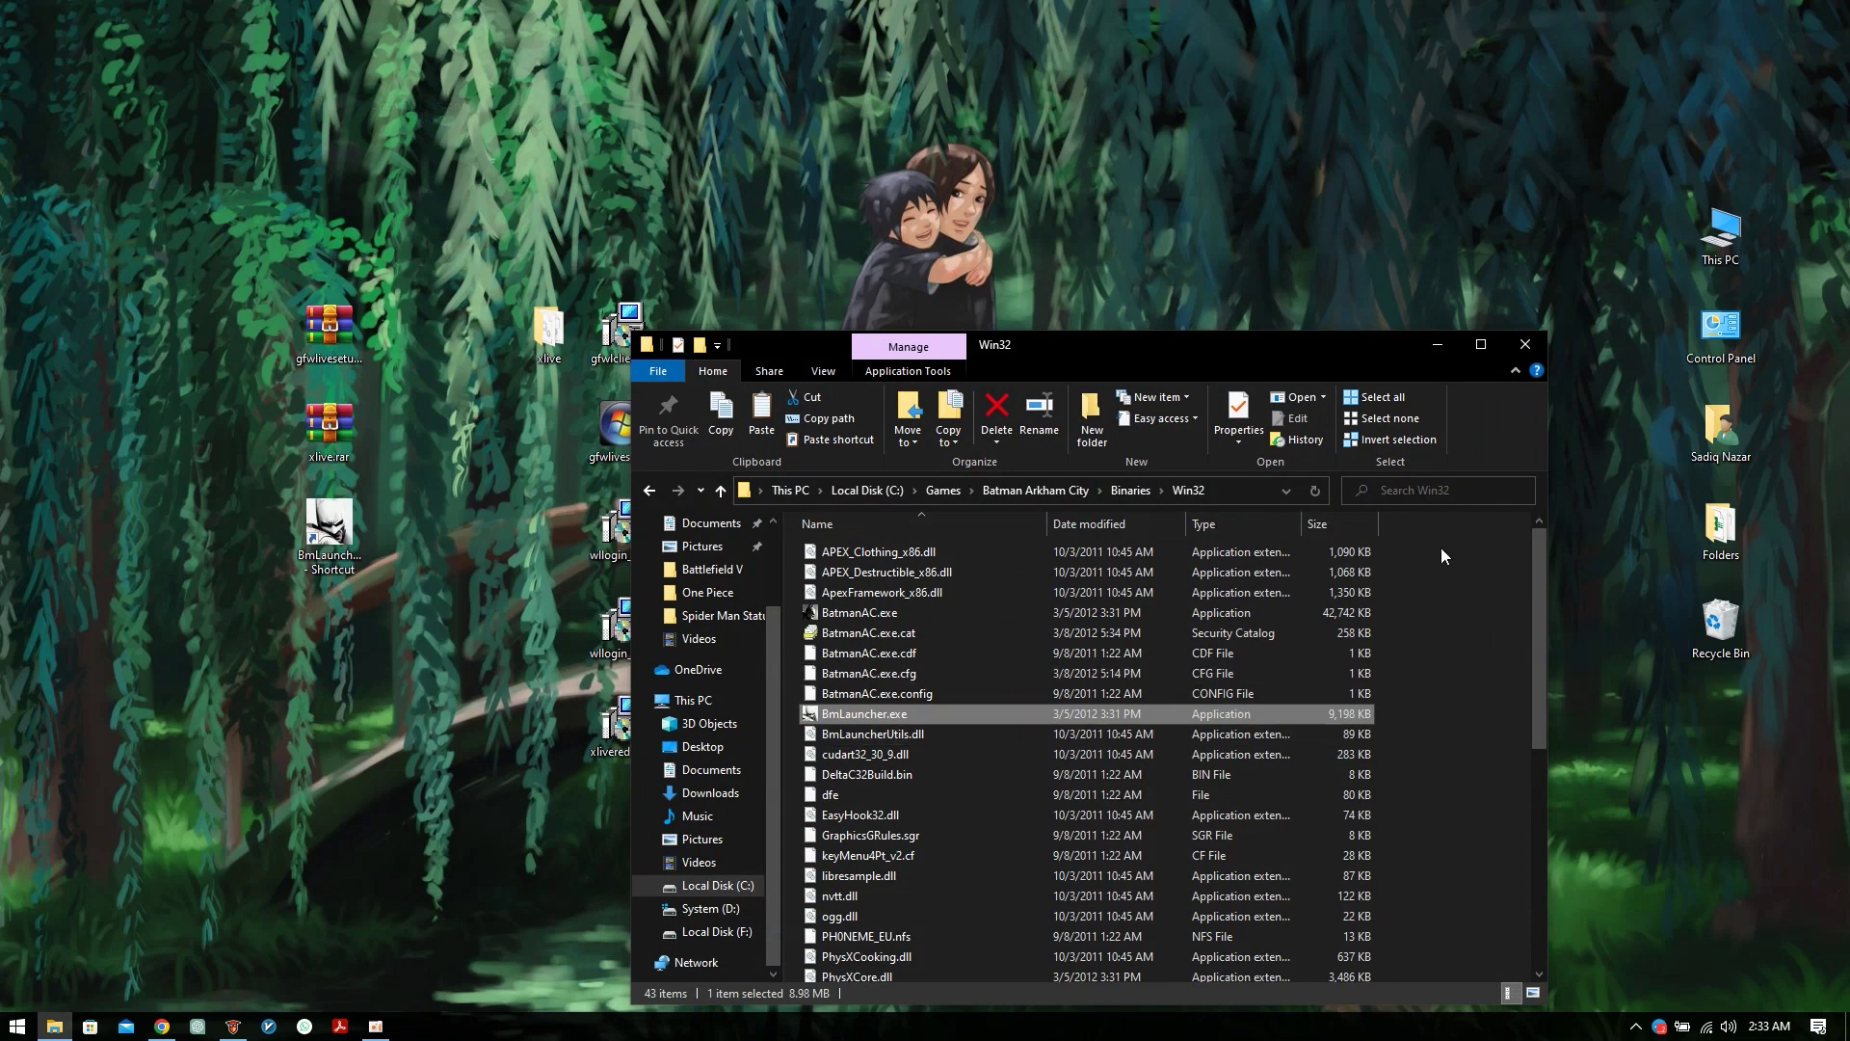
right_click(1443, 559)
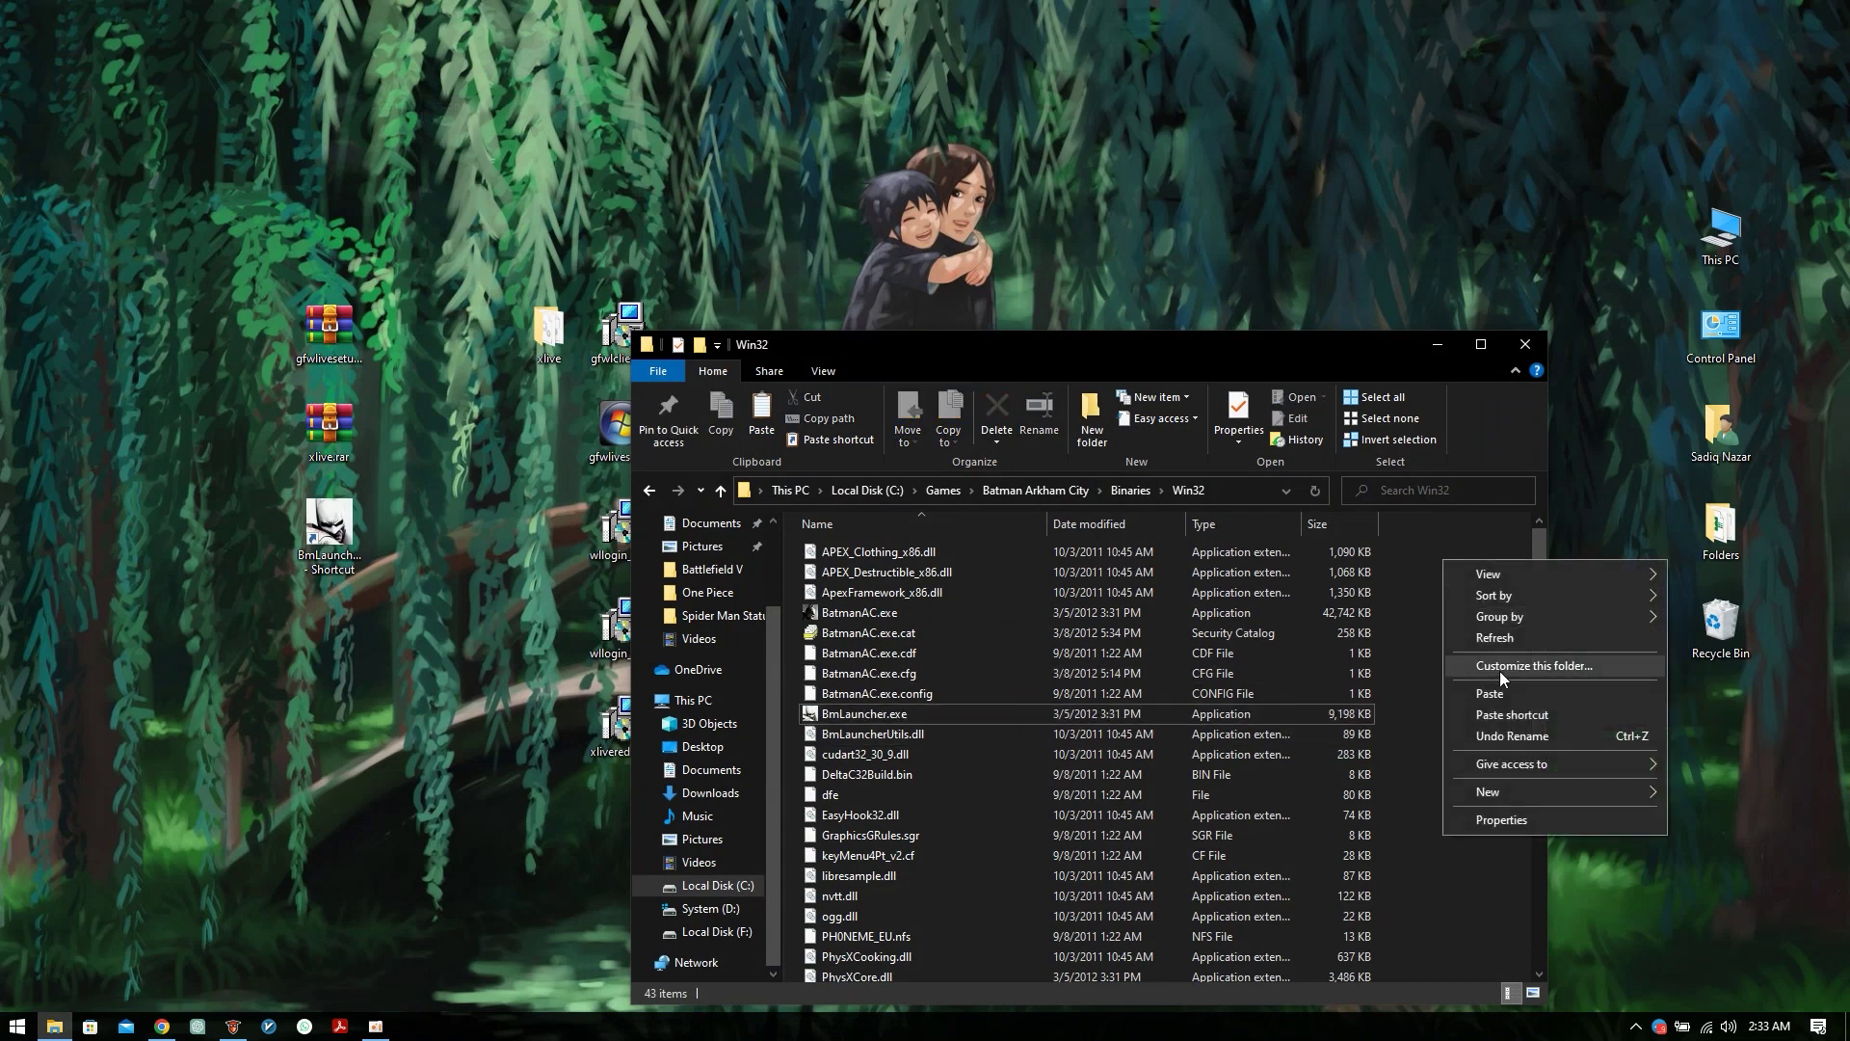
left_click(1507, 691)
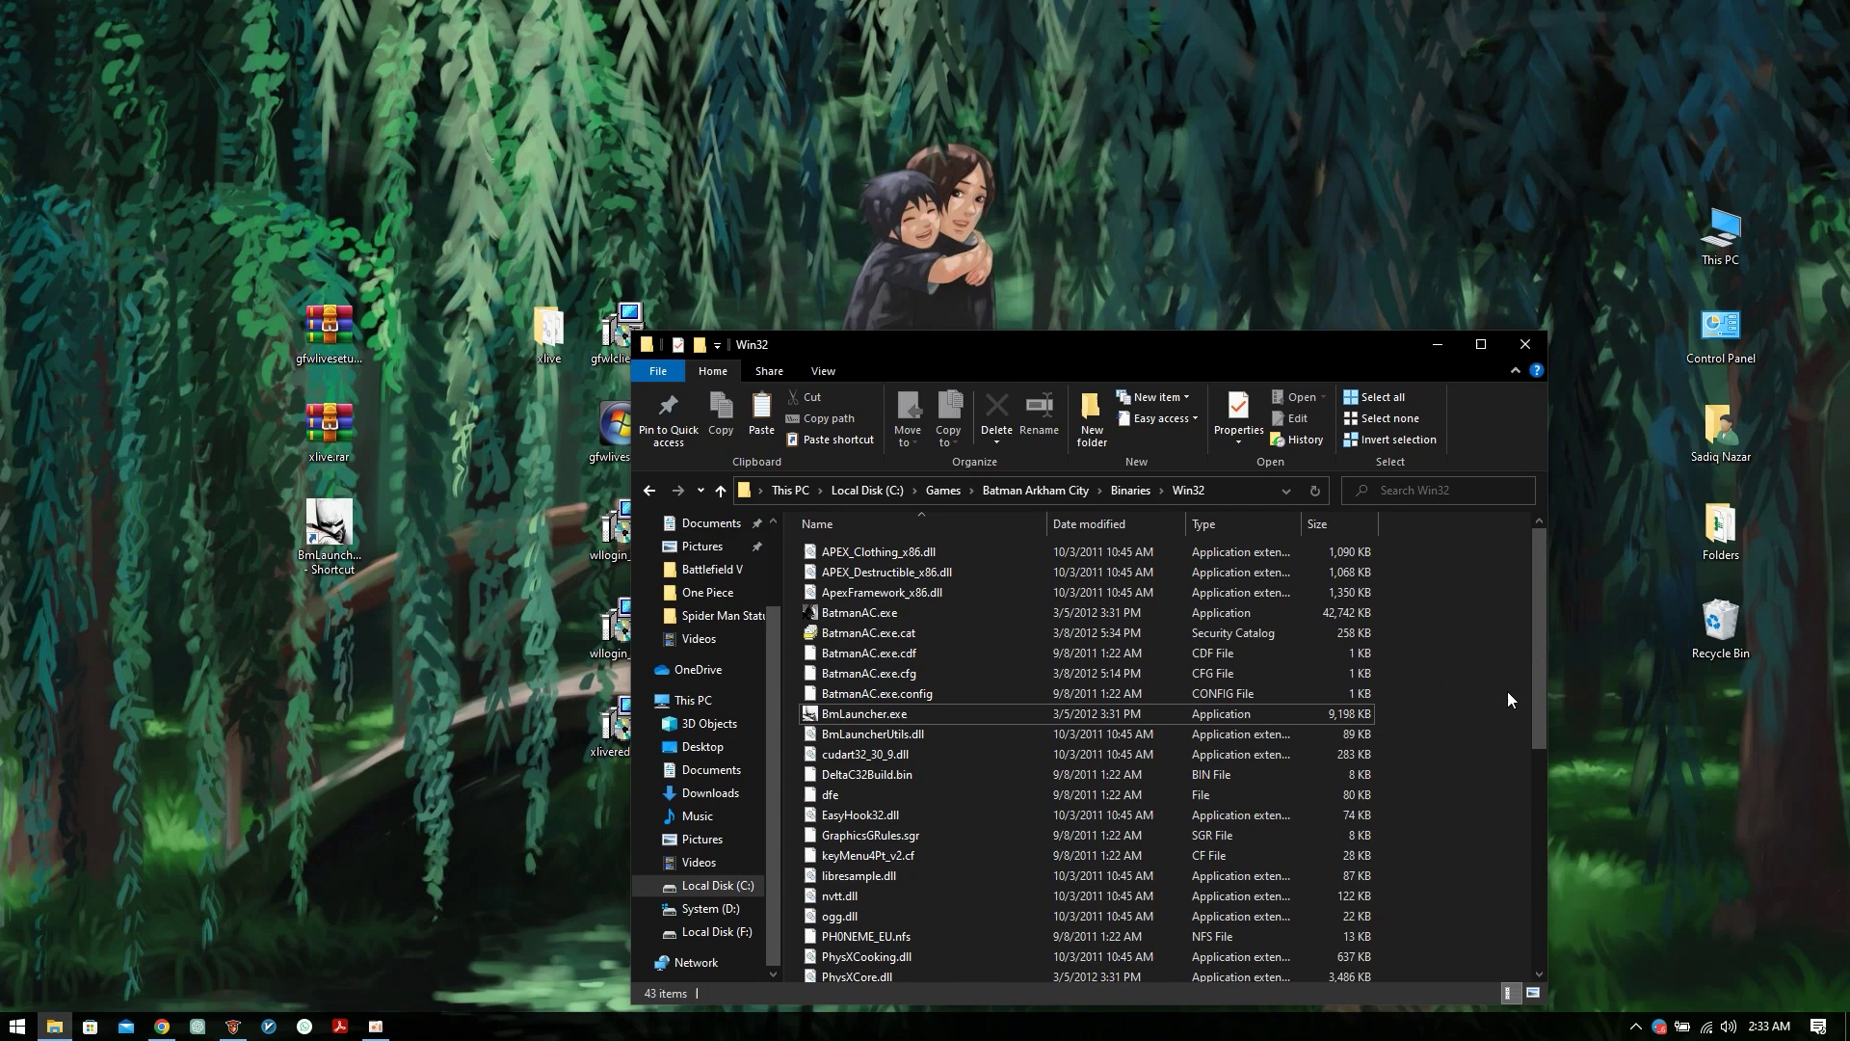
Step: Check the pasted DLLs in the Win32 folder and close the window
scroll(1369, 737, "down", 5)
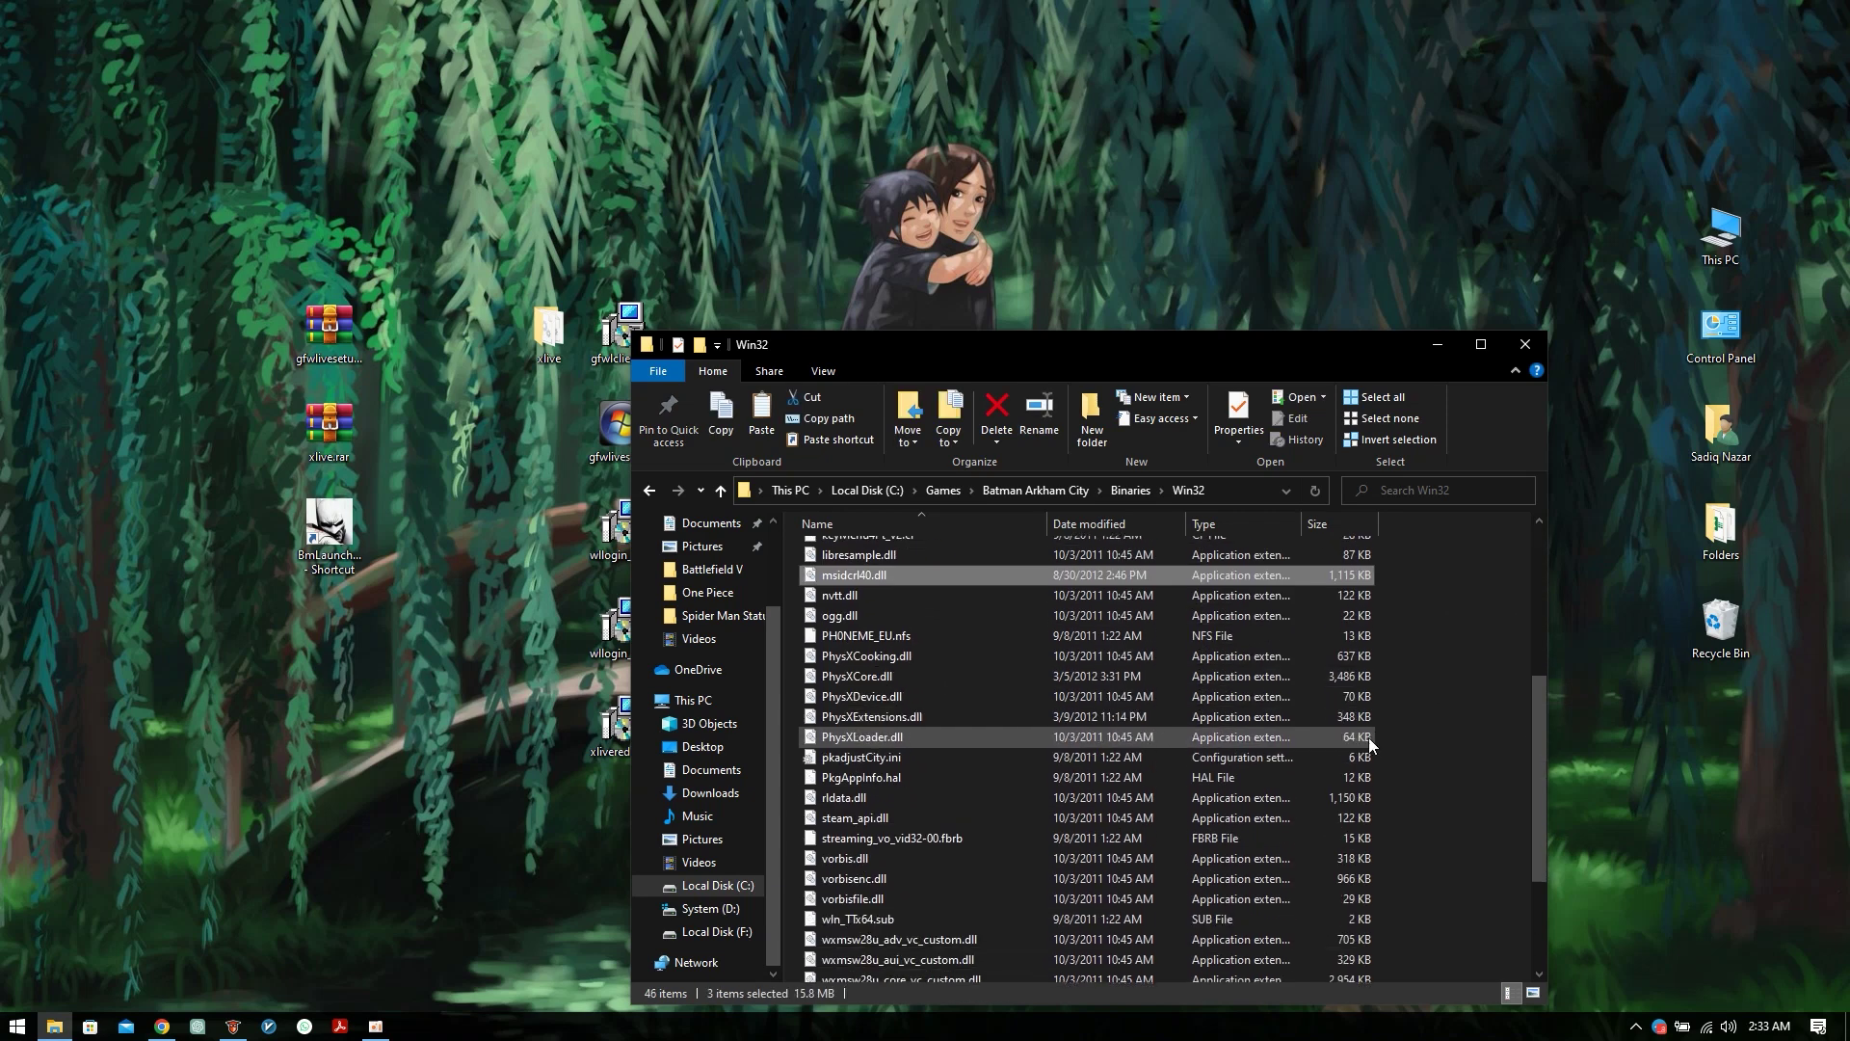
scroll(1369, 737, "down", 3)
scroll(1434, 612, "up", 3)
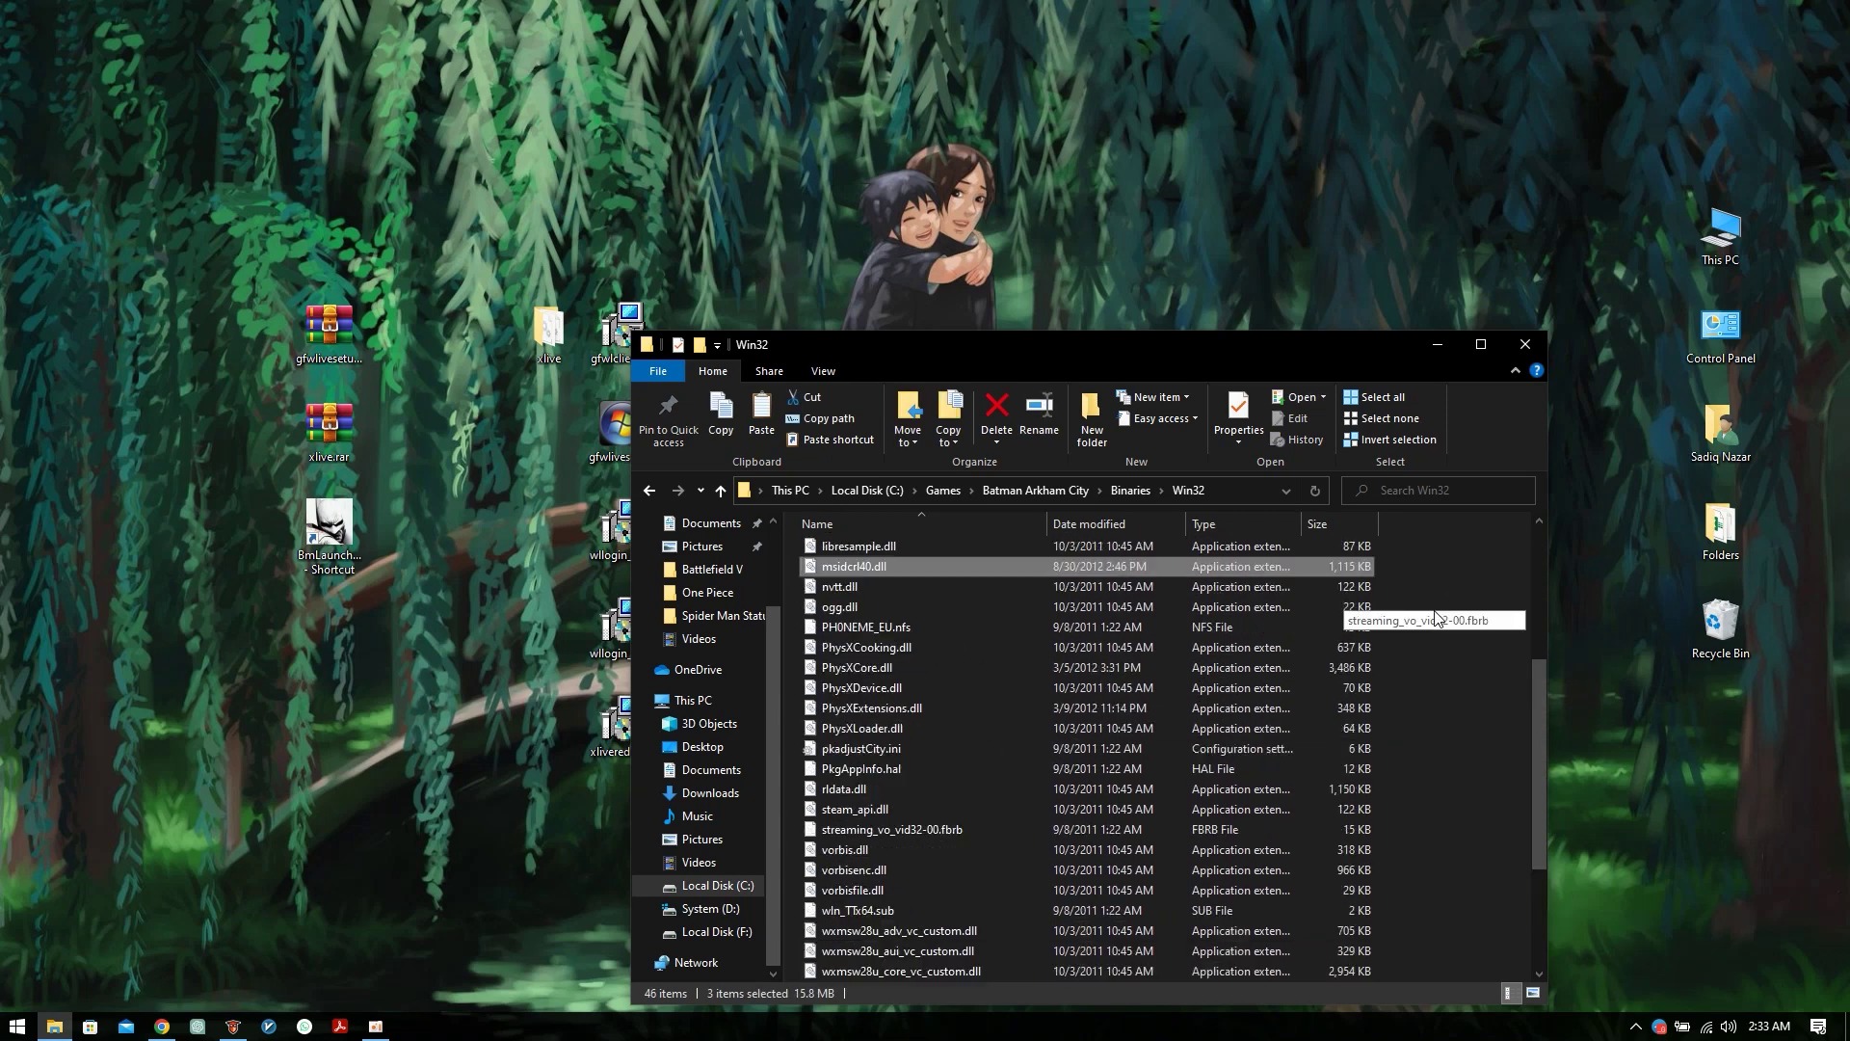
scroll(1436, 618, "up", 5)
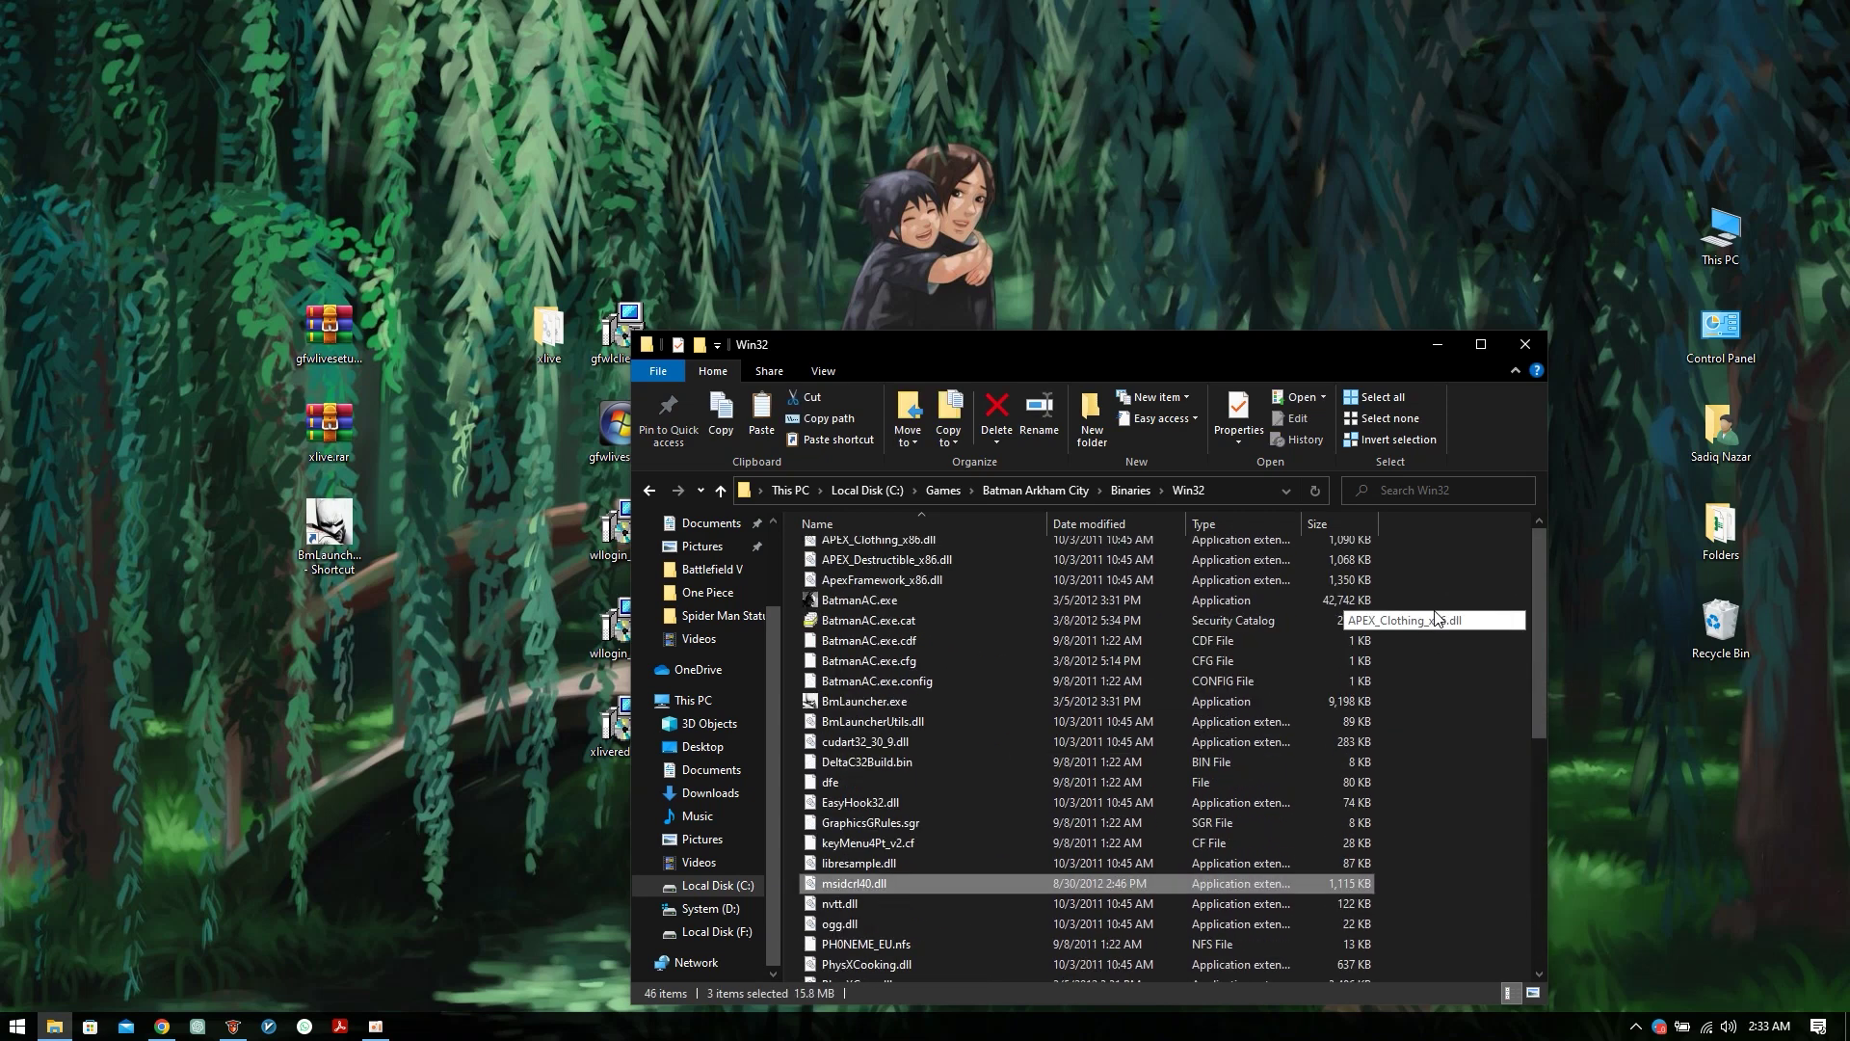
left_click(1517, 348)
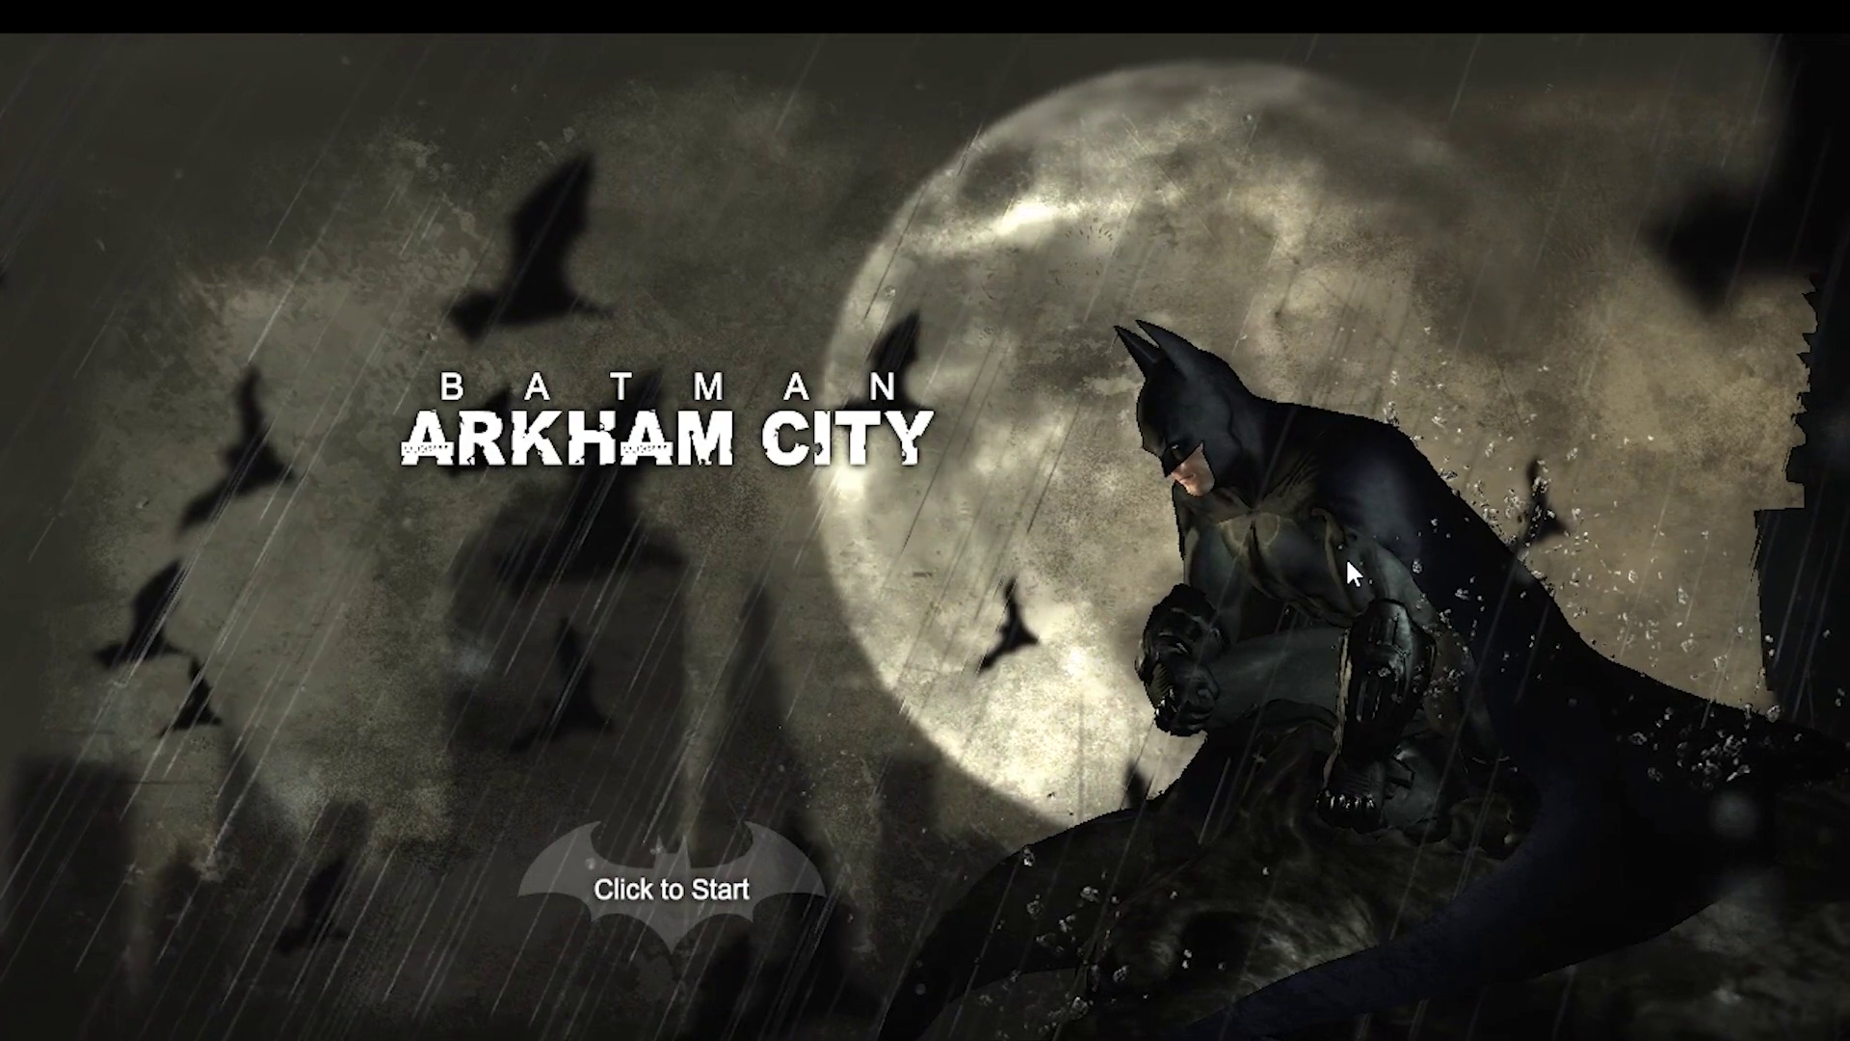
Step: Sign out of the current online profile from the Games for Windows LIVE guide
key("Home")
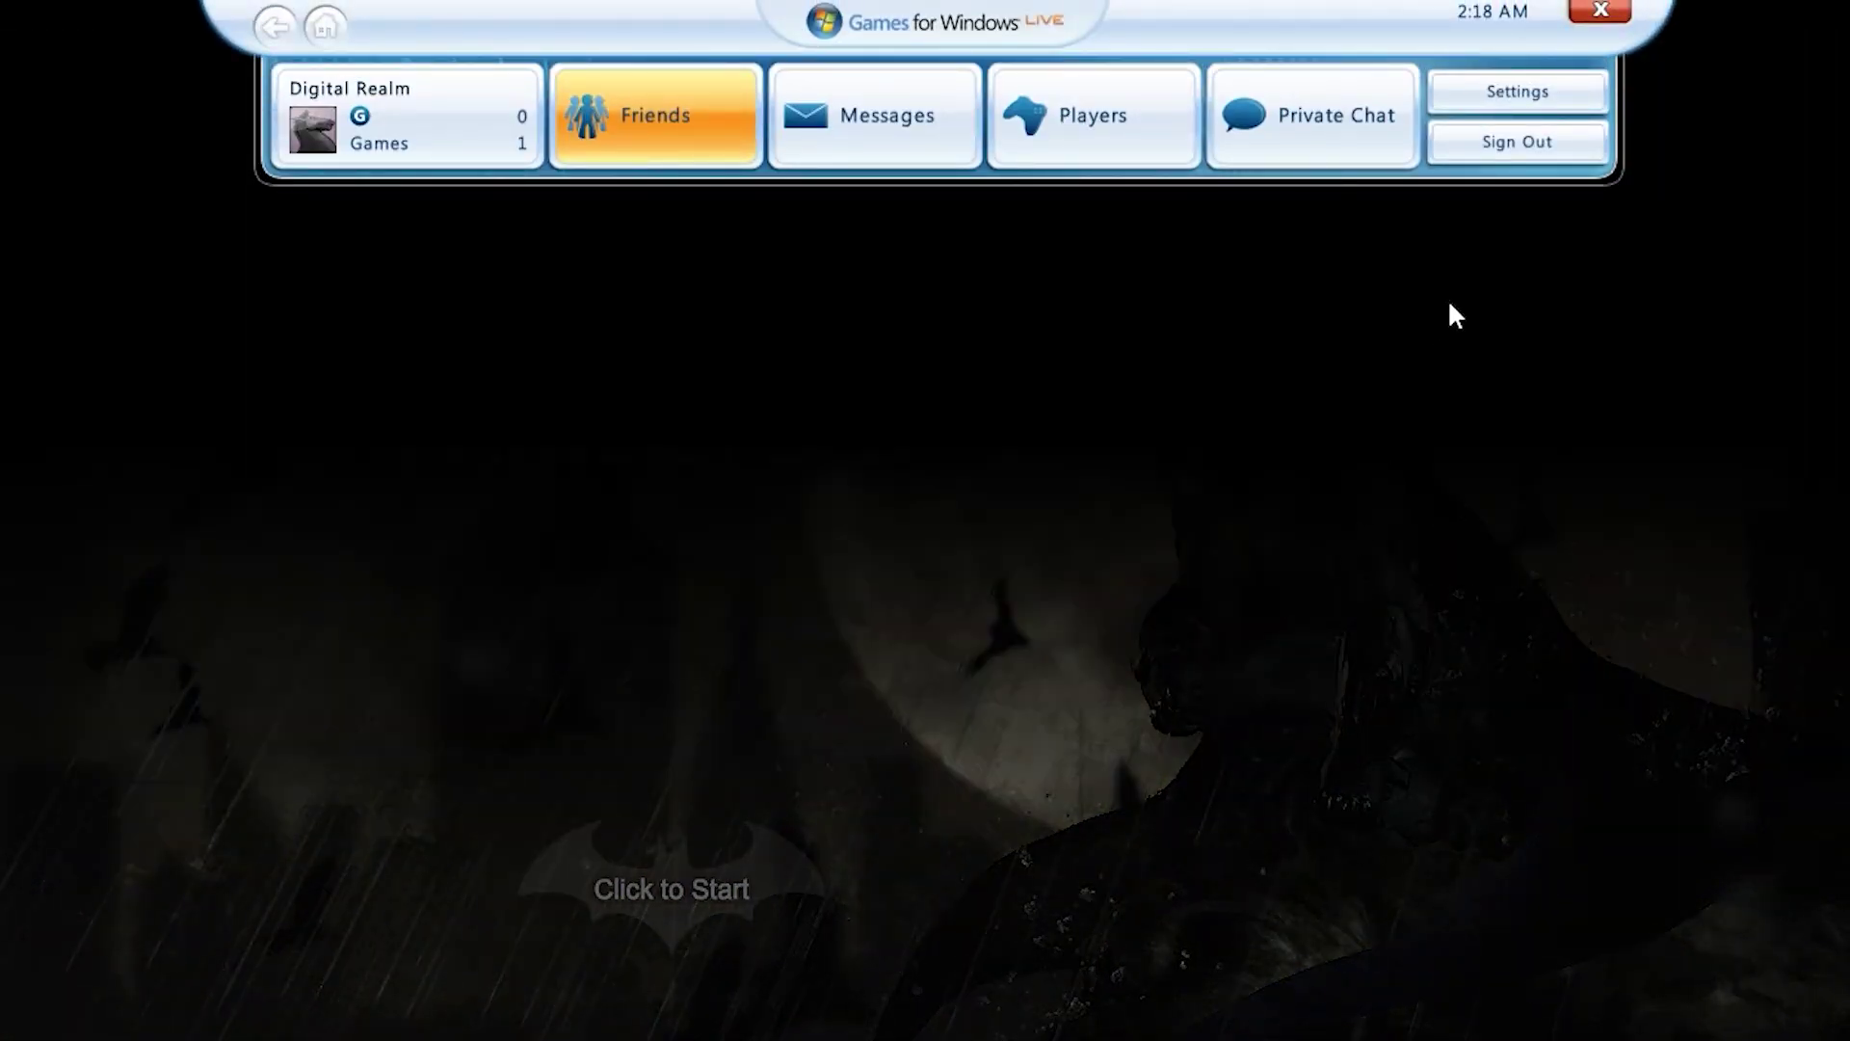
left_click(1489, 145)
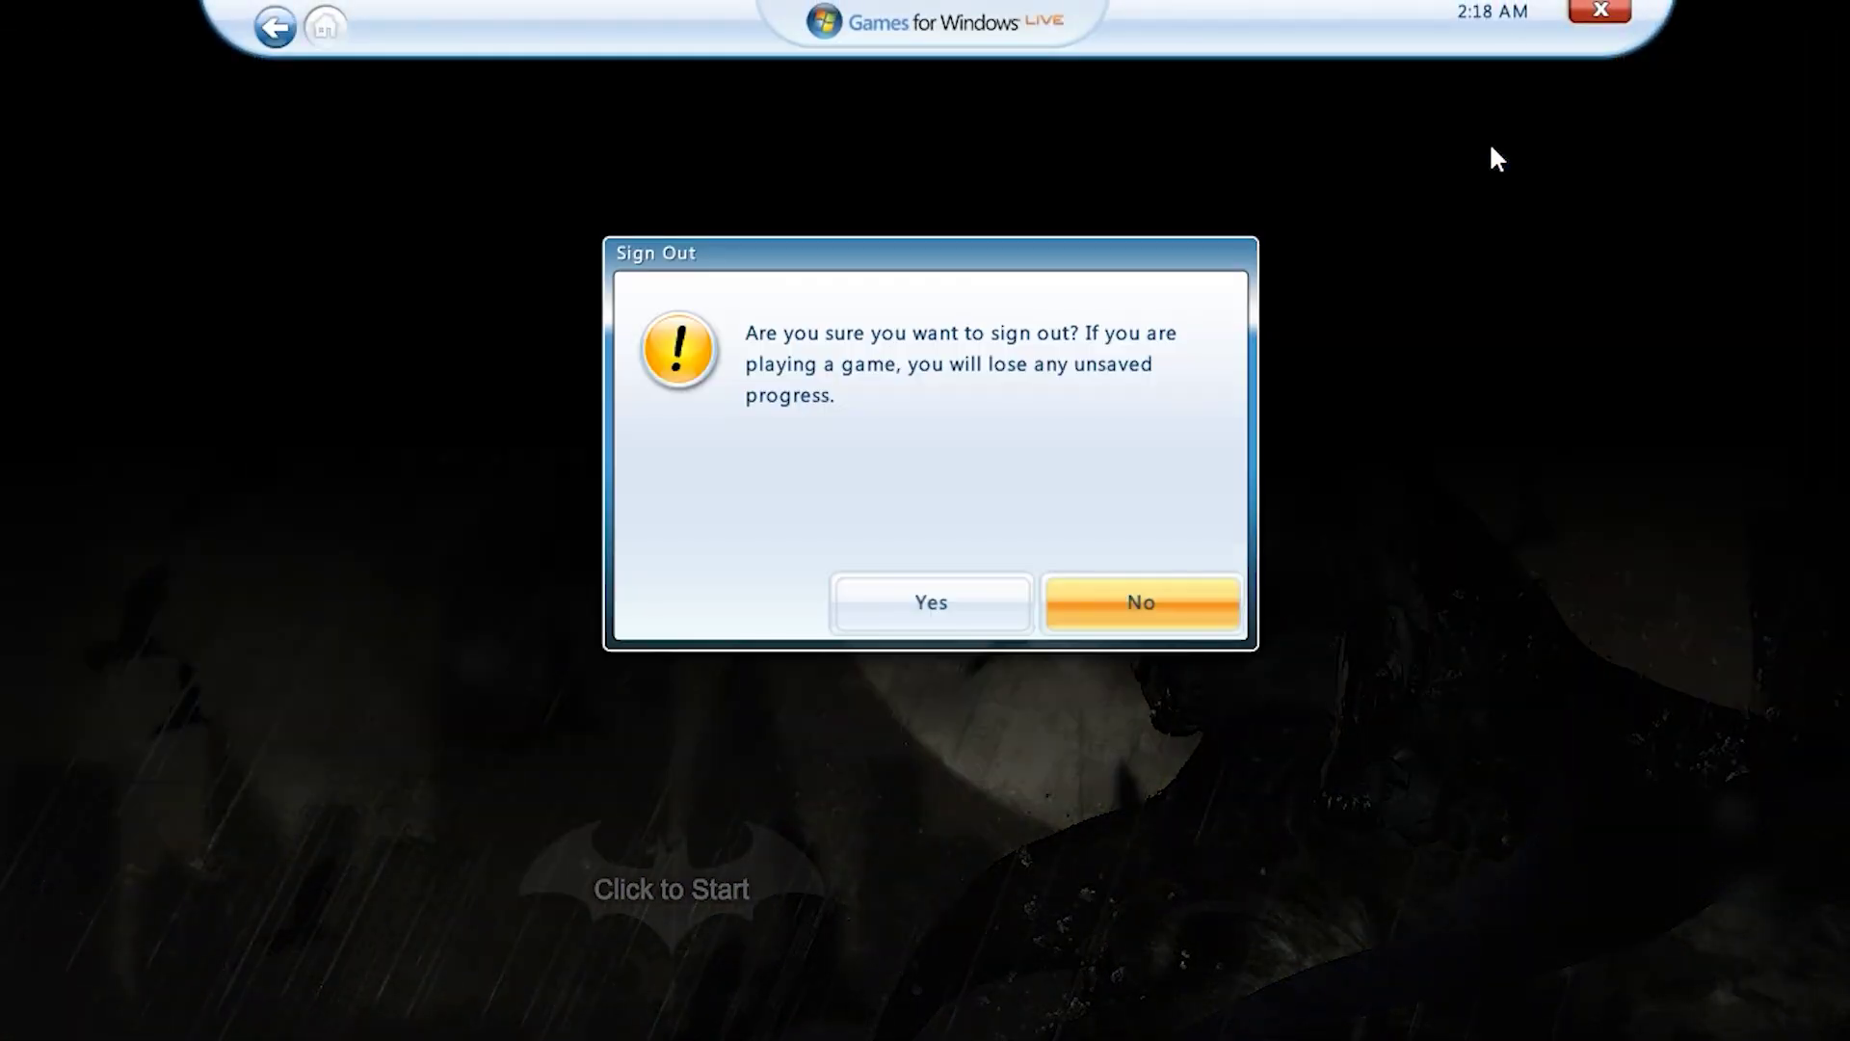
left_click(919, 615)
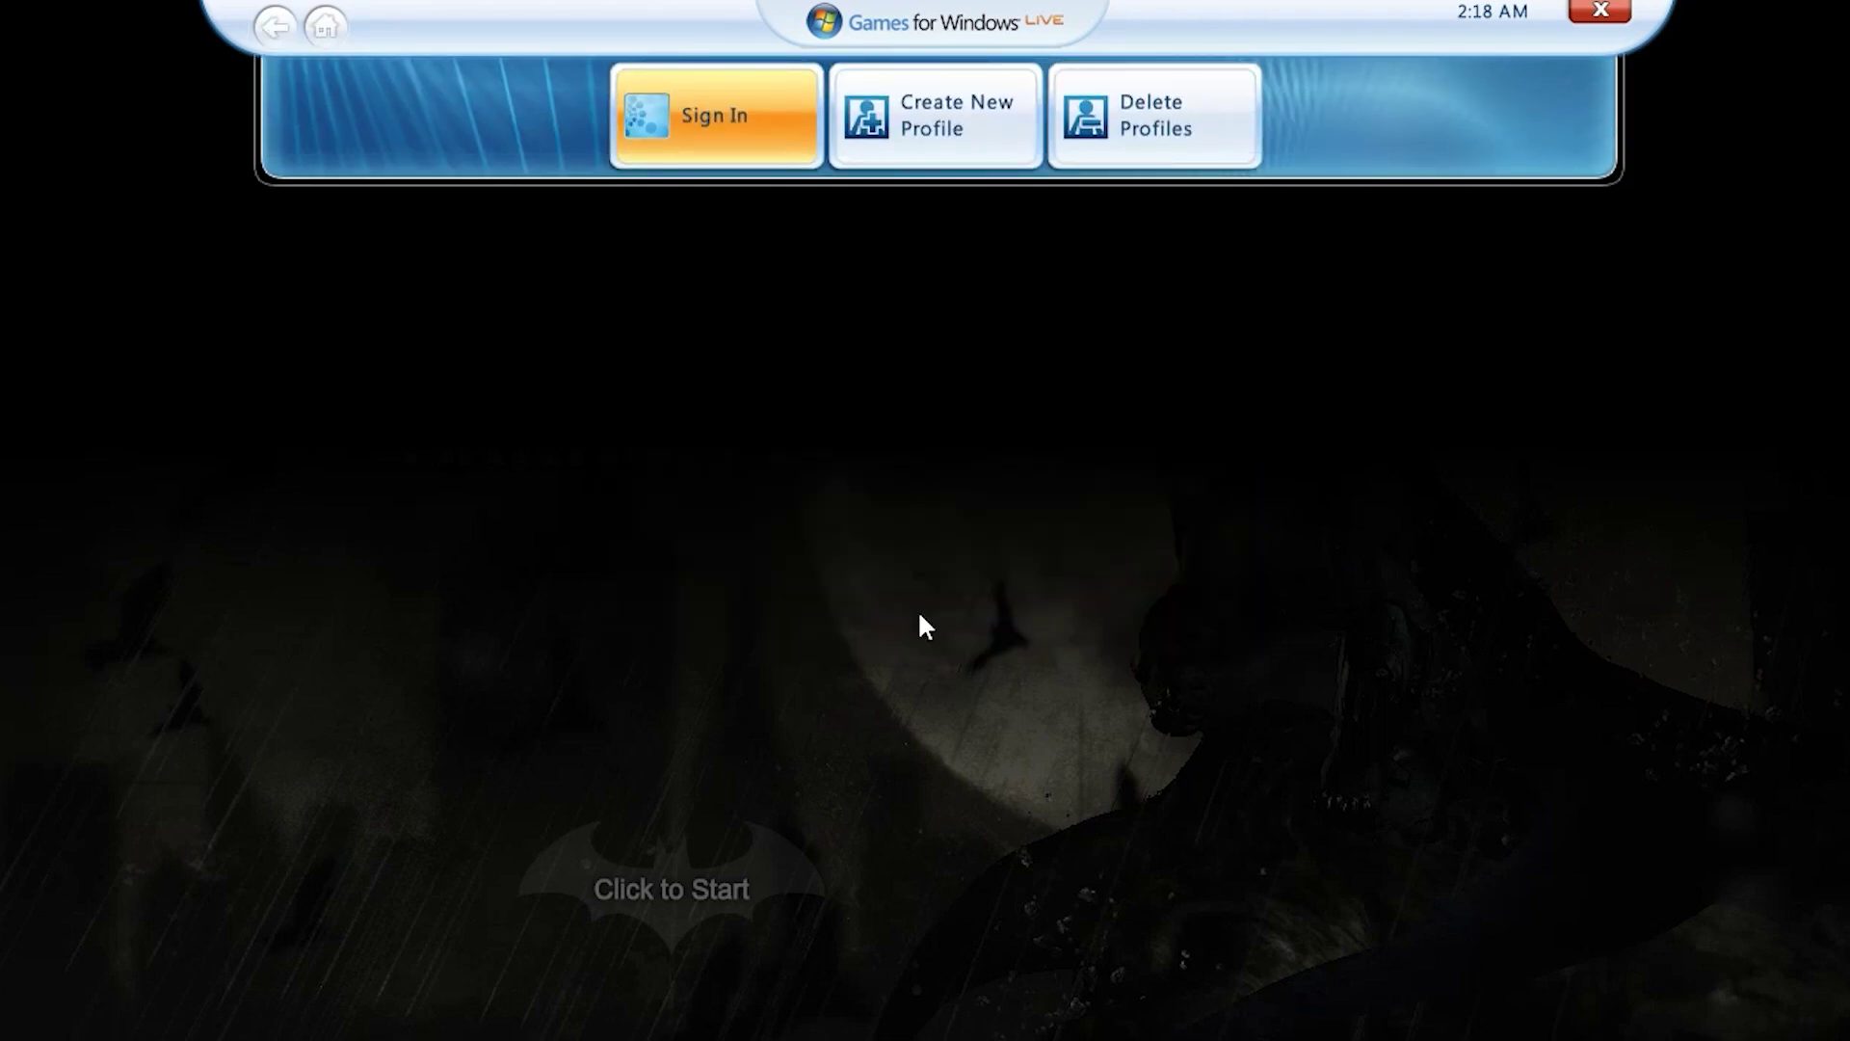
Step: Create a local offline gamer profile, replacing the default Player1 with a new profile name
left_click(912, 121)
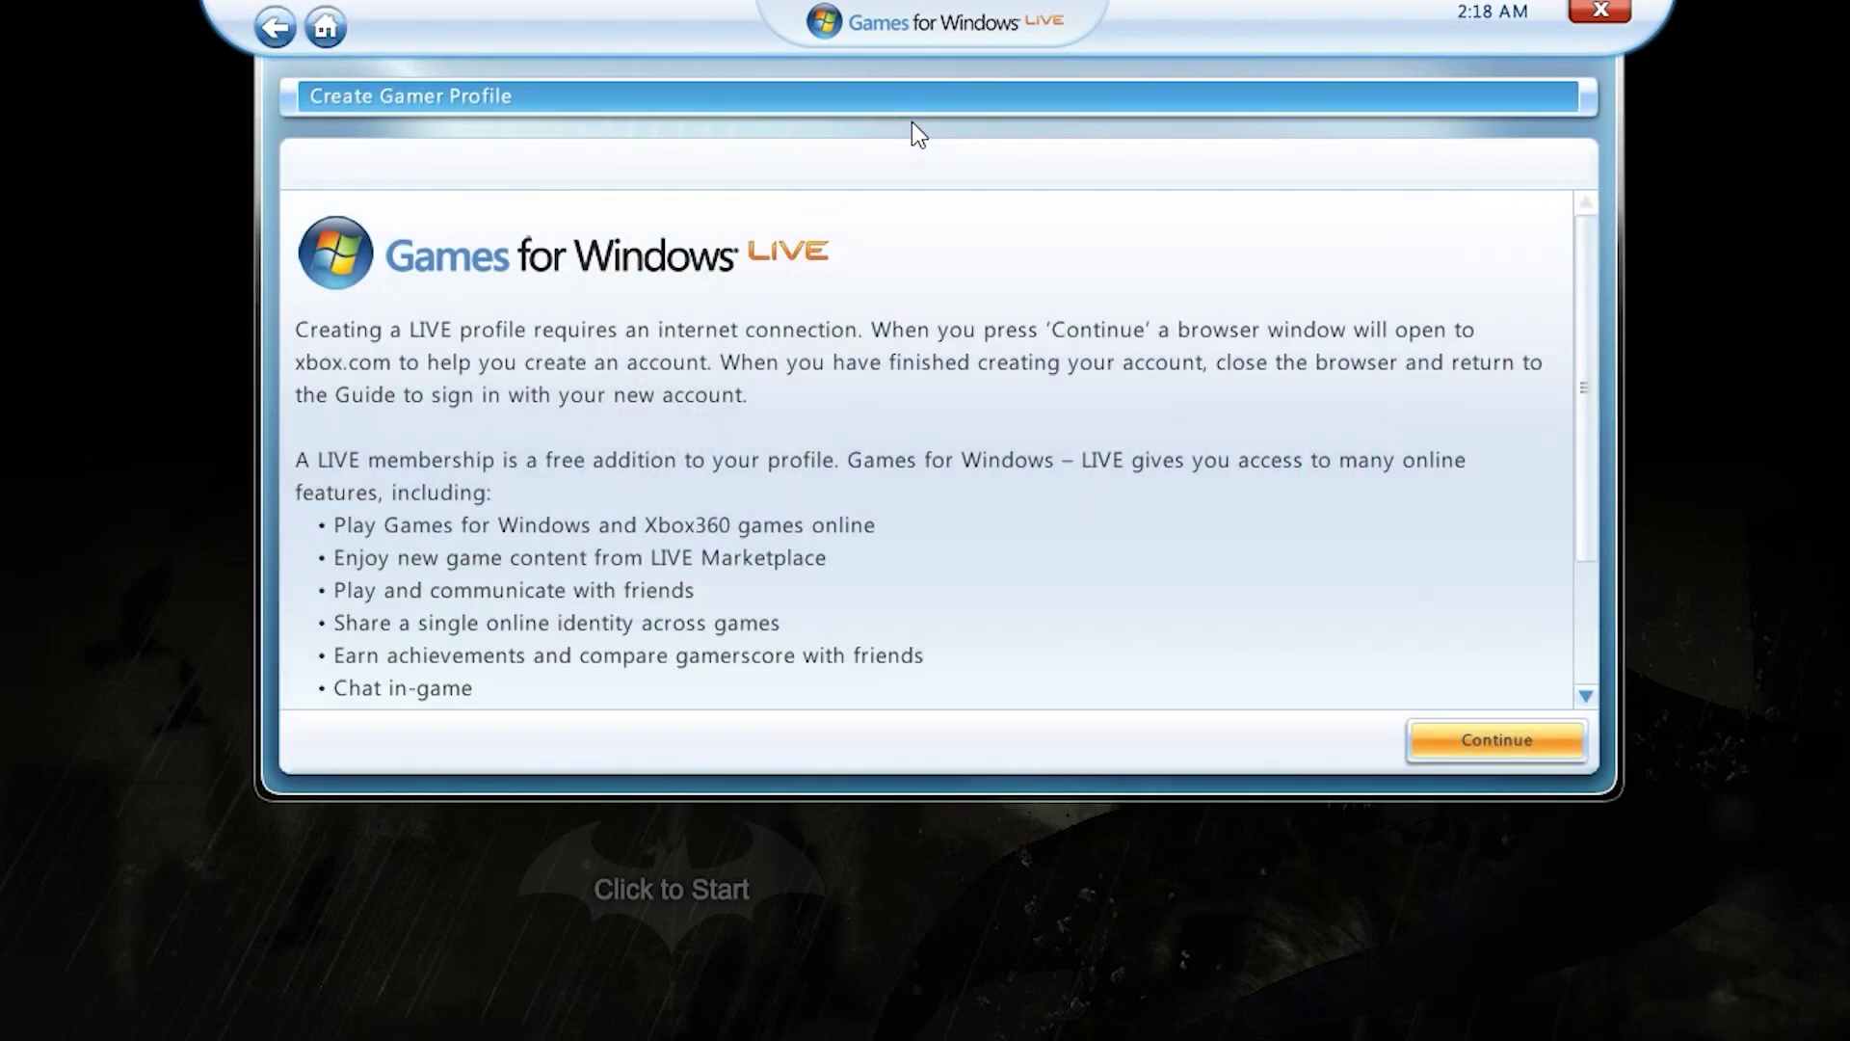
scroll(1250, 478, "down", 3)
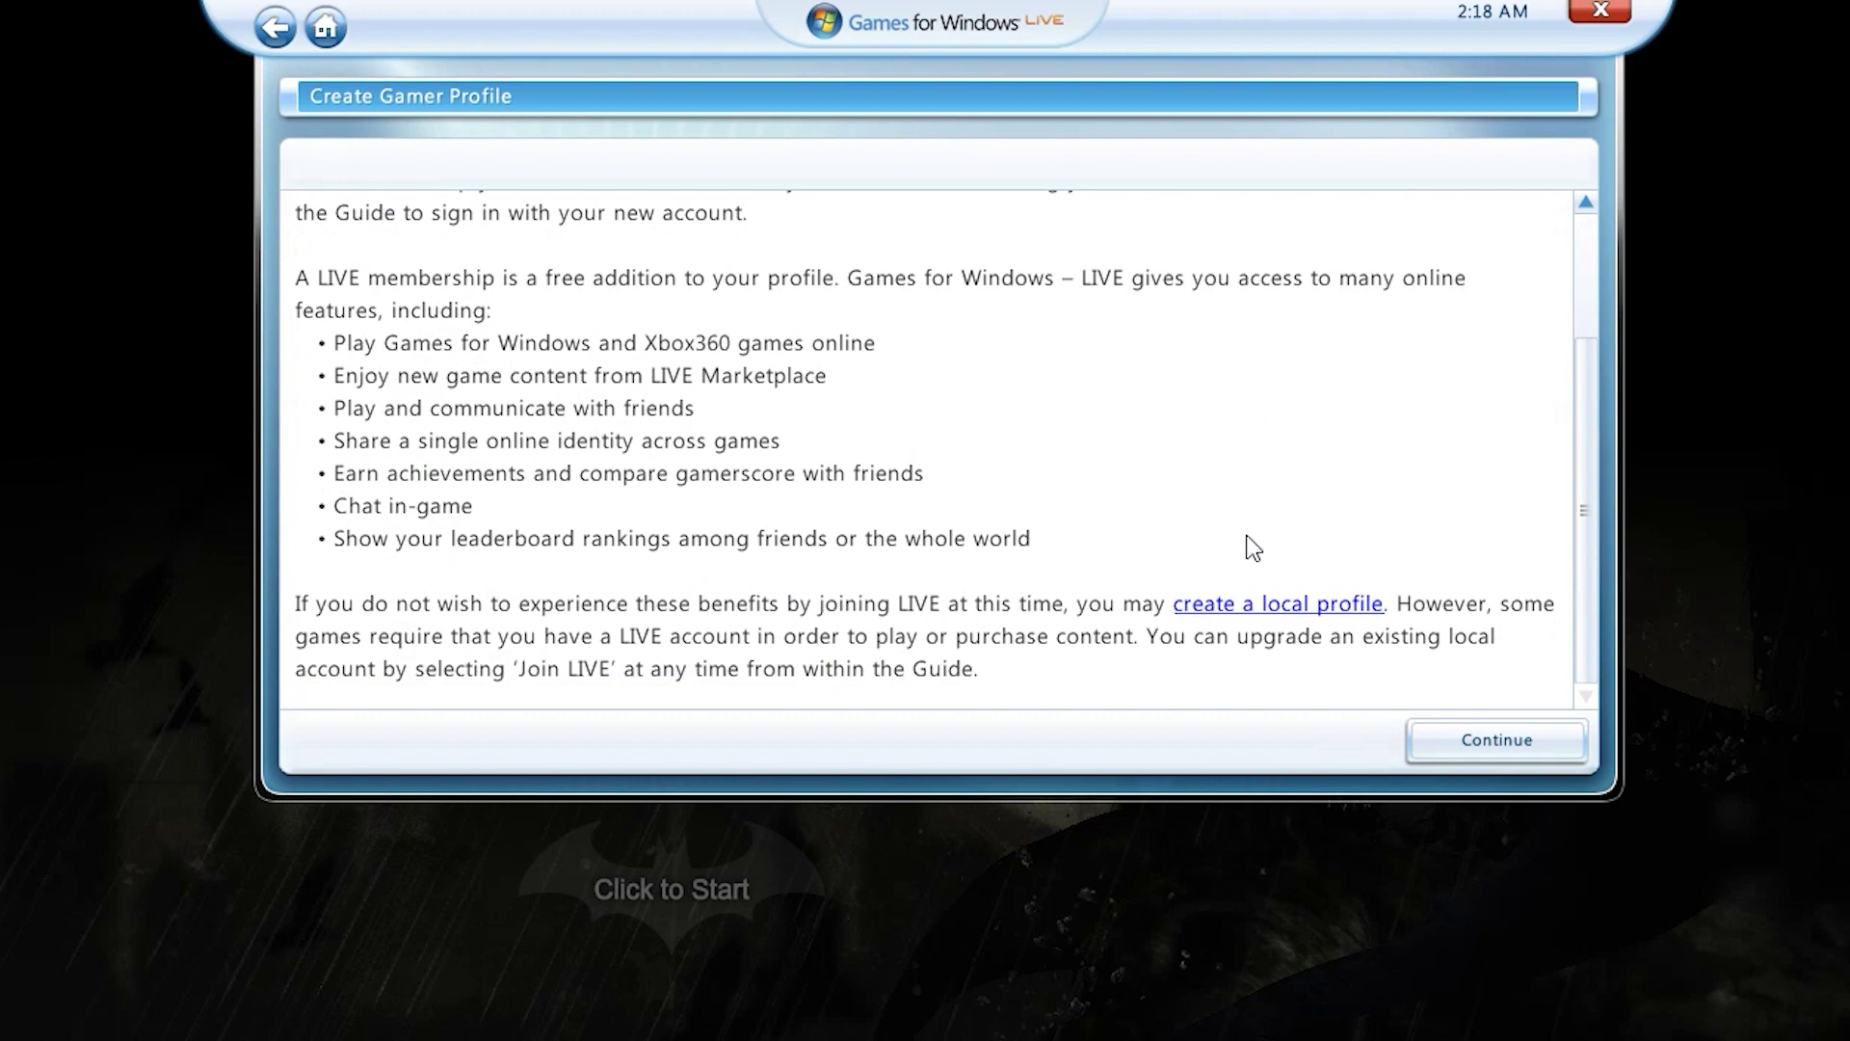
left_click(1268, 604)
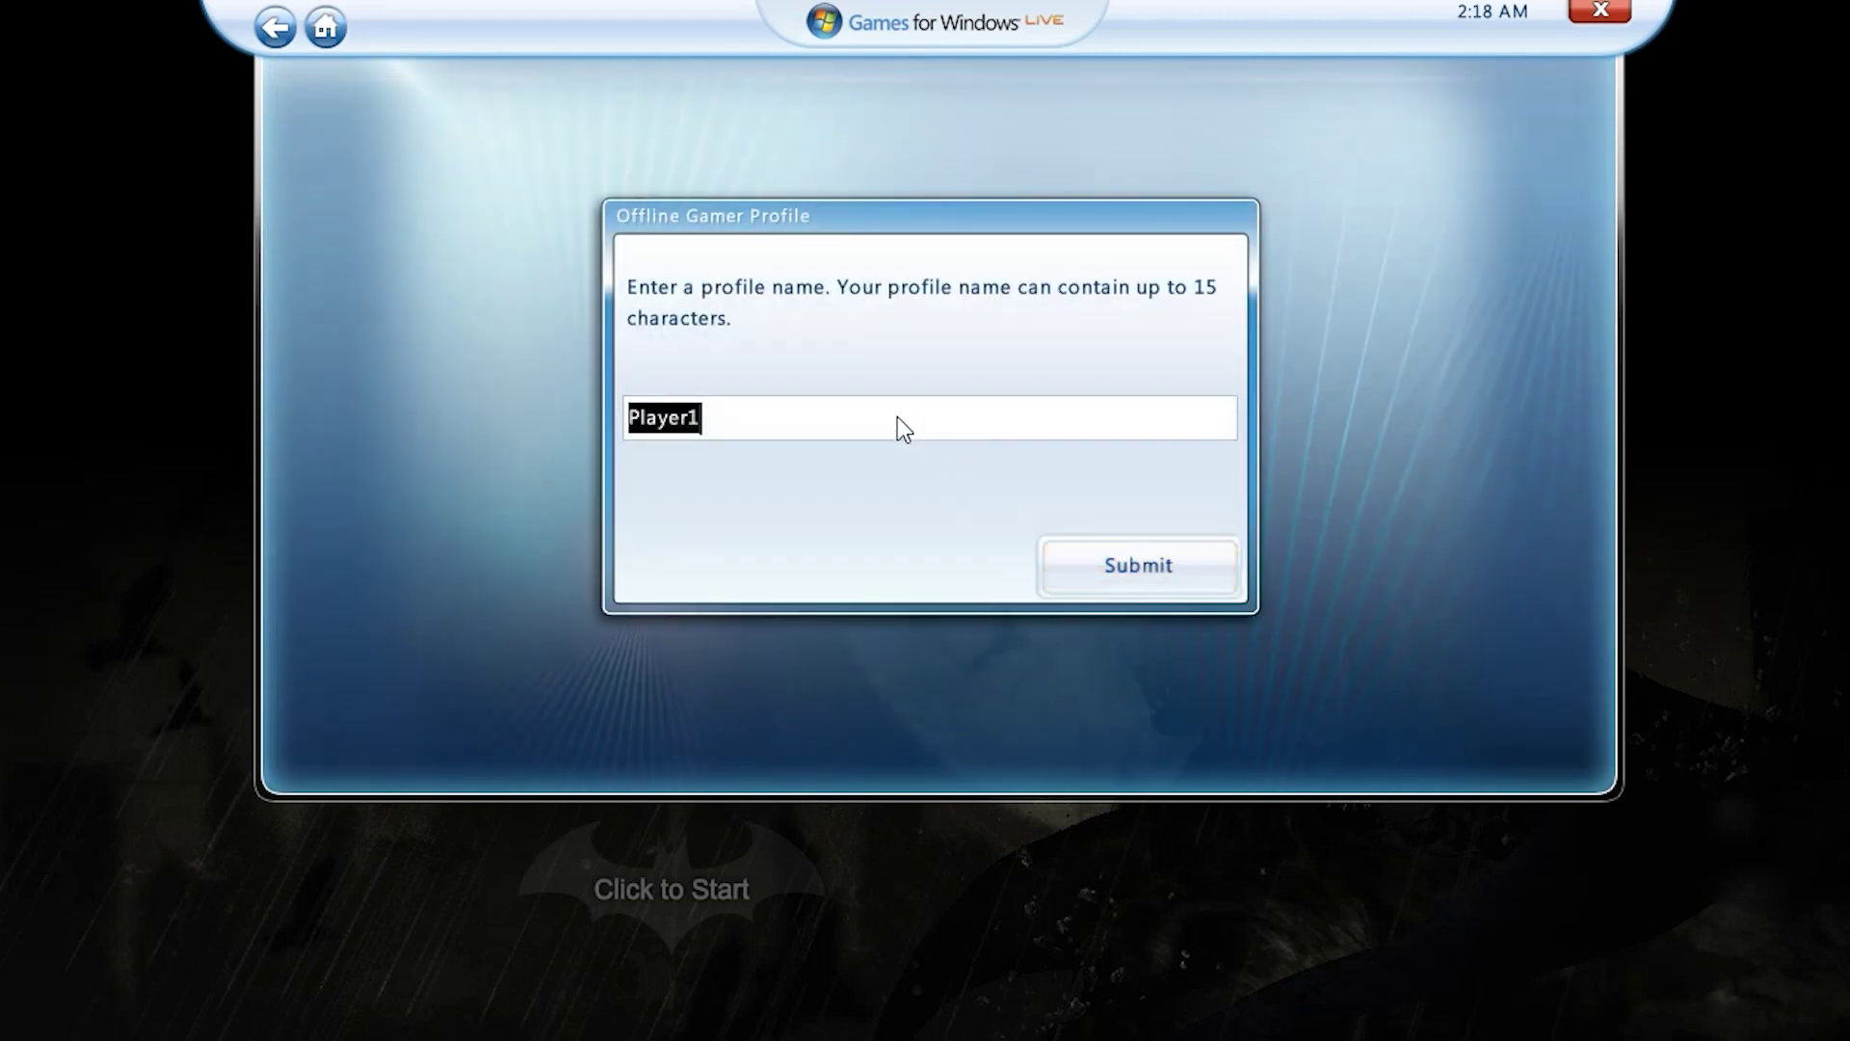
key("BackSpace")
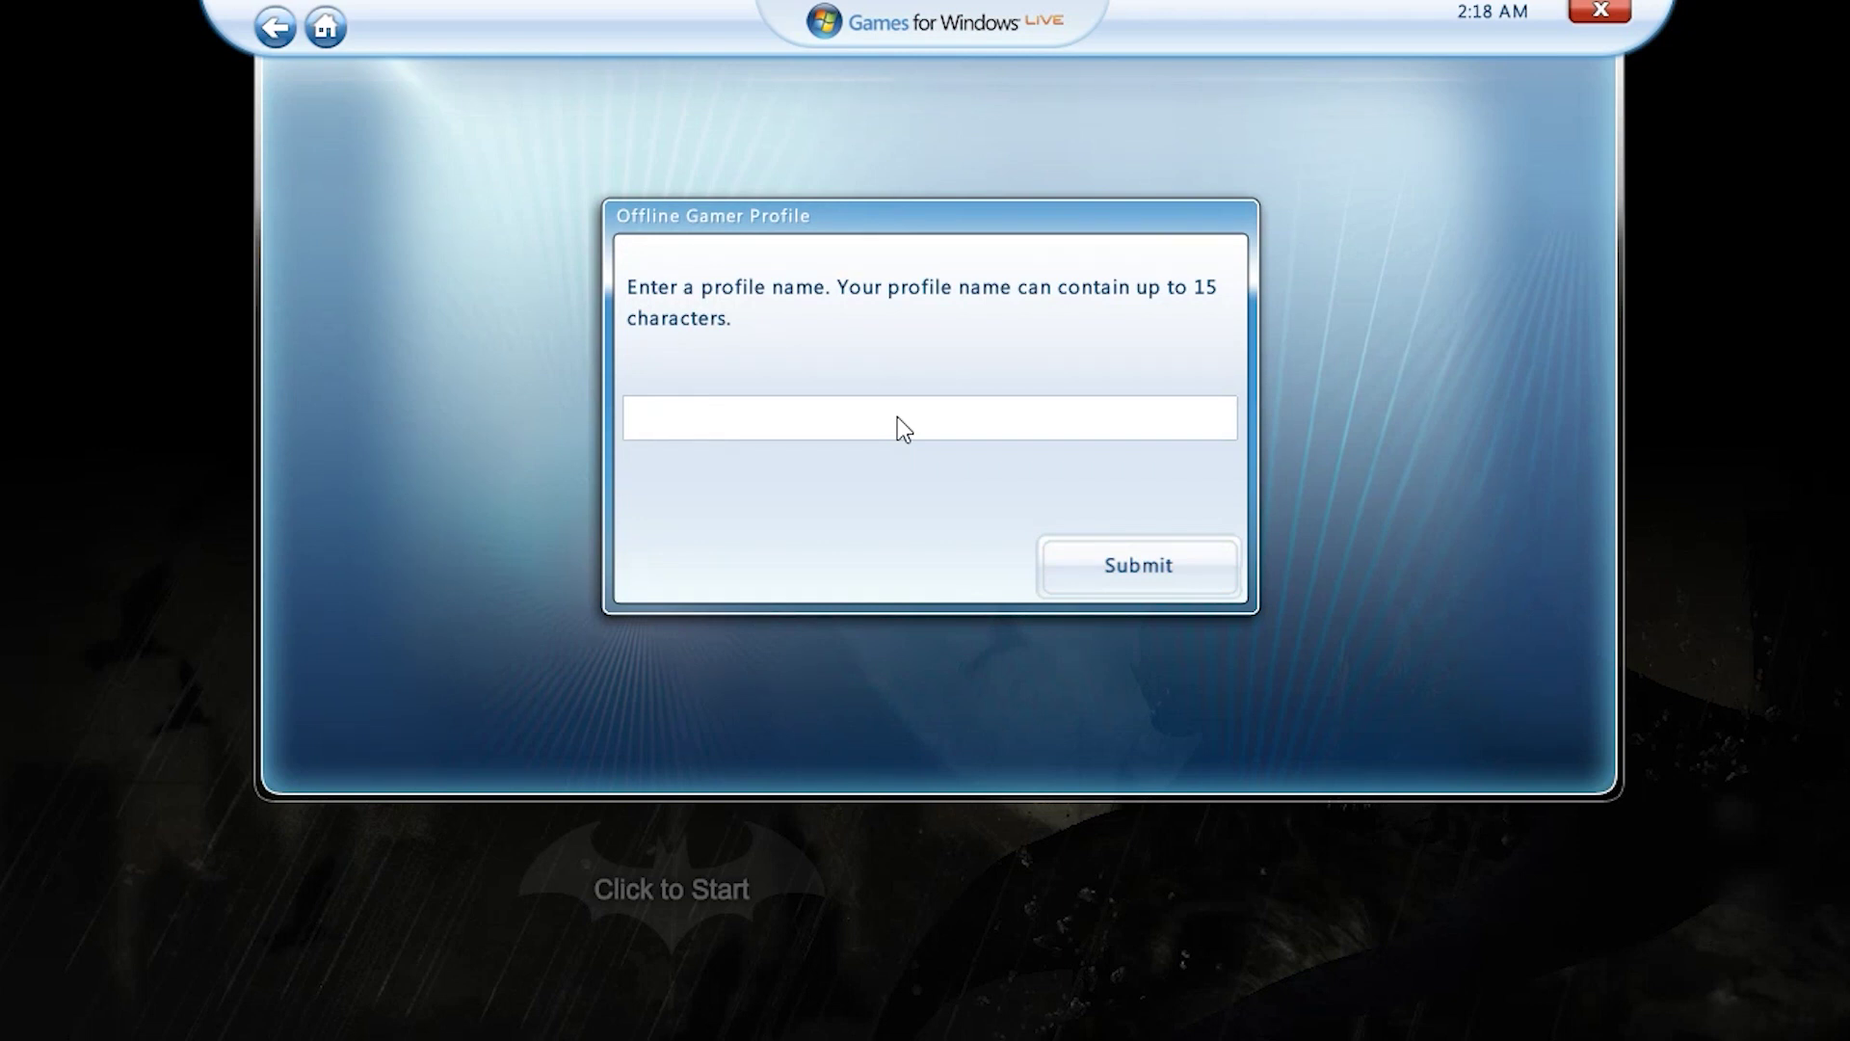
type("Di")
type("gR")
type("ealm")
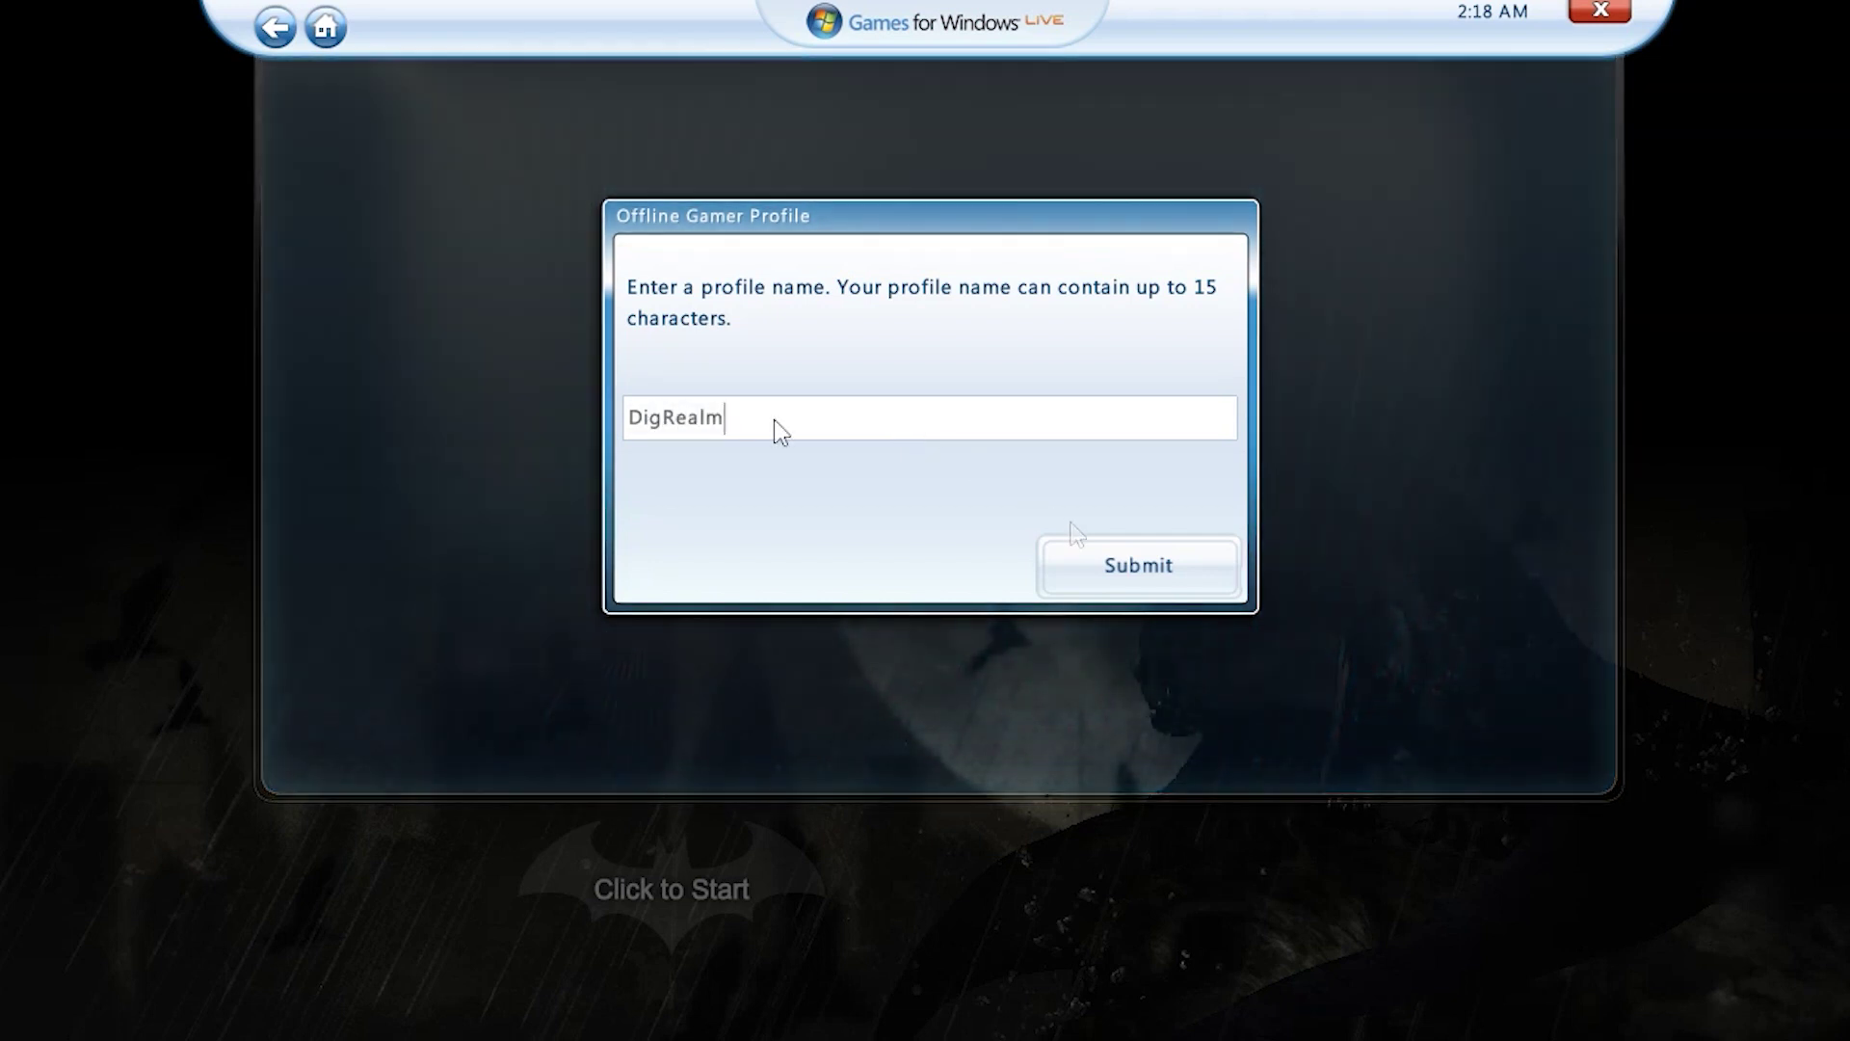
type("m")
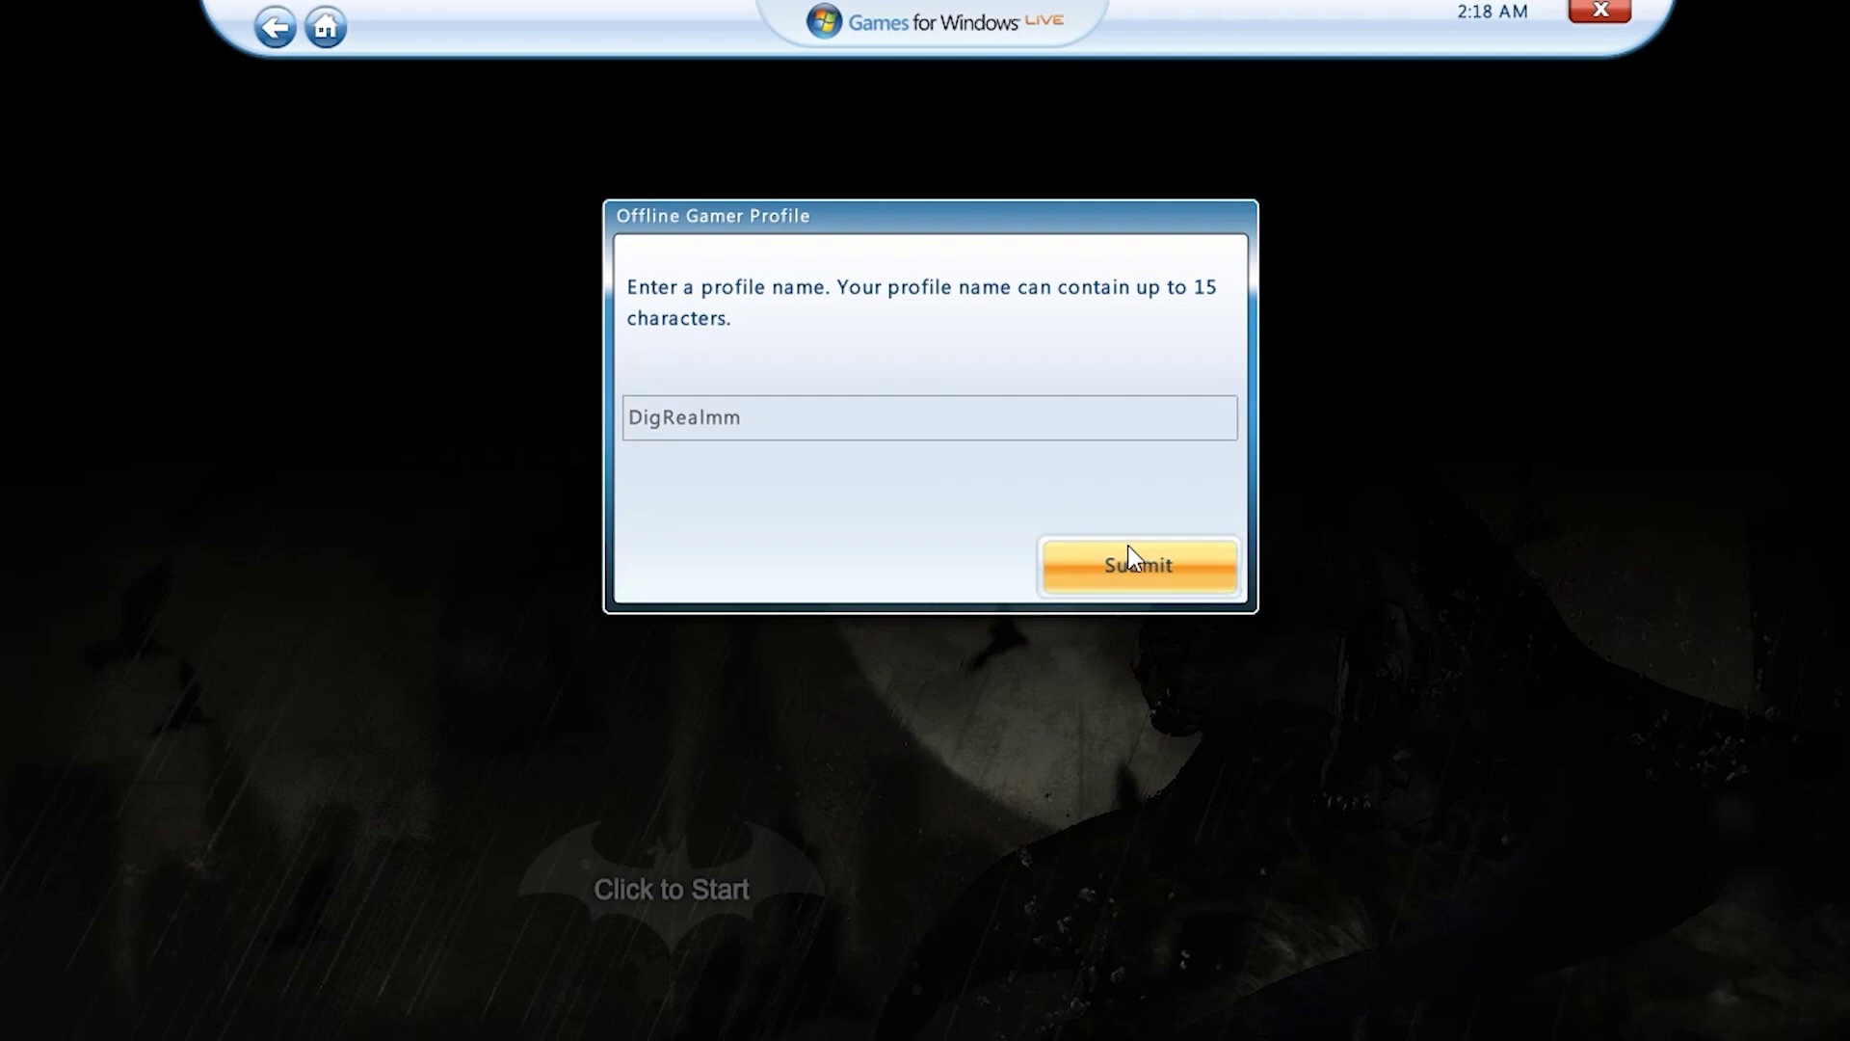
left_click(1128, 546)
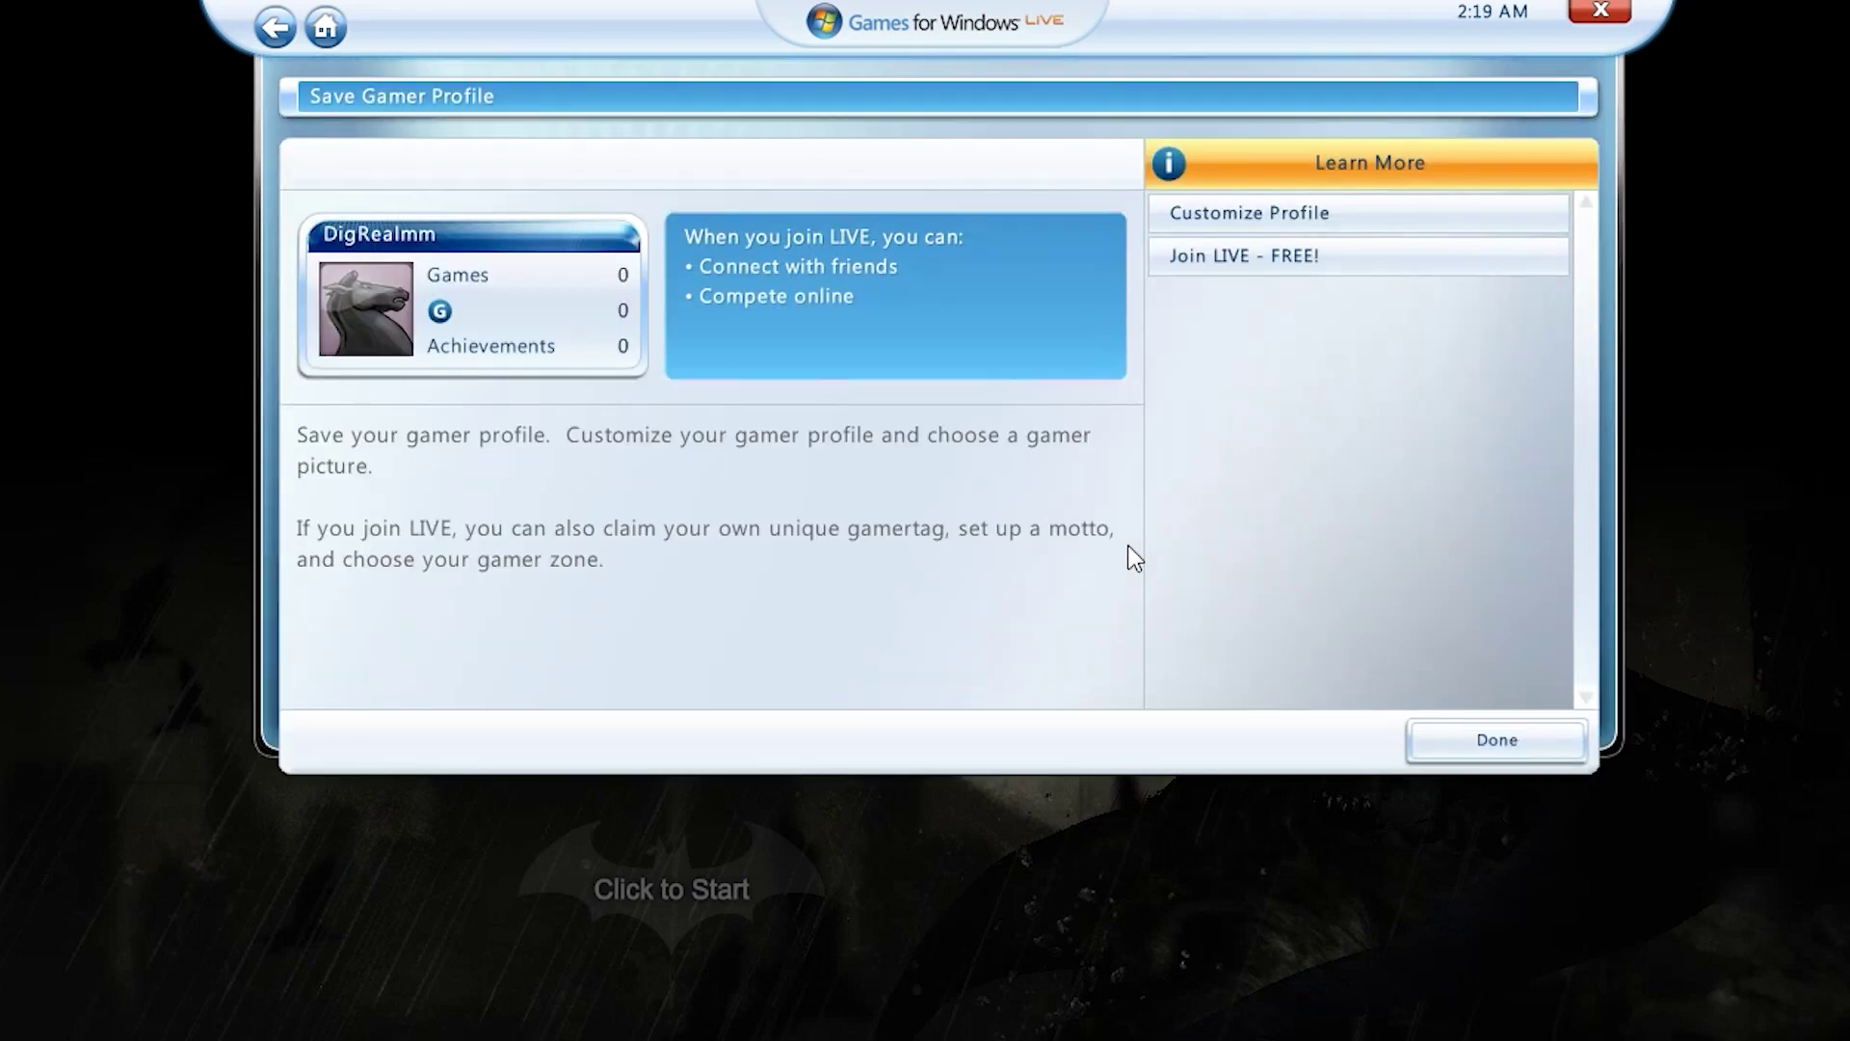
Step: Save the new profile, close the LIVE guide, and start Arkham City from its title screen
left_click(1477, 746)
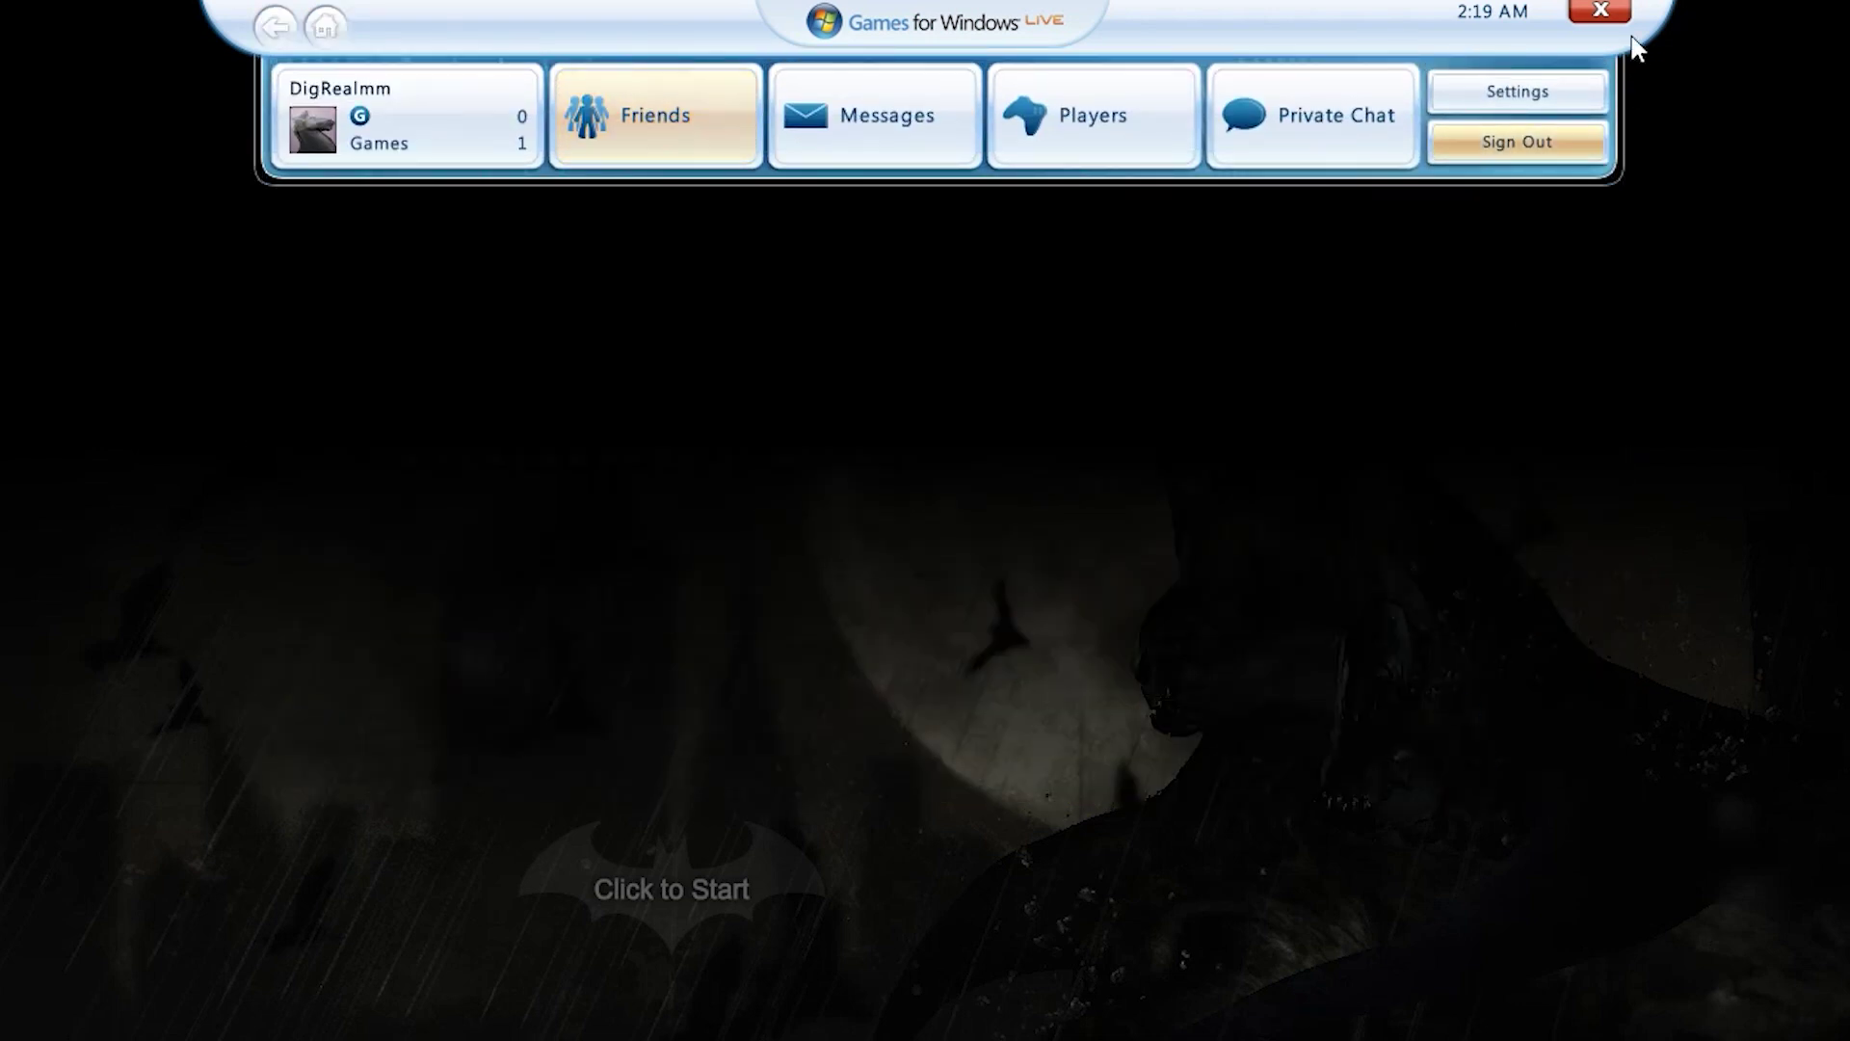
left_click(1599, 13)
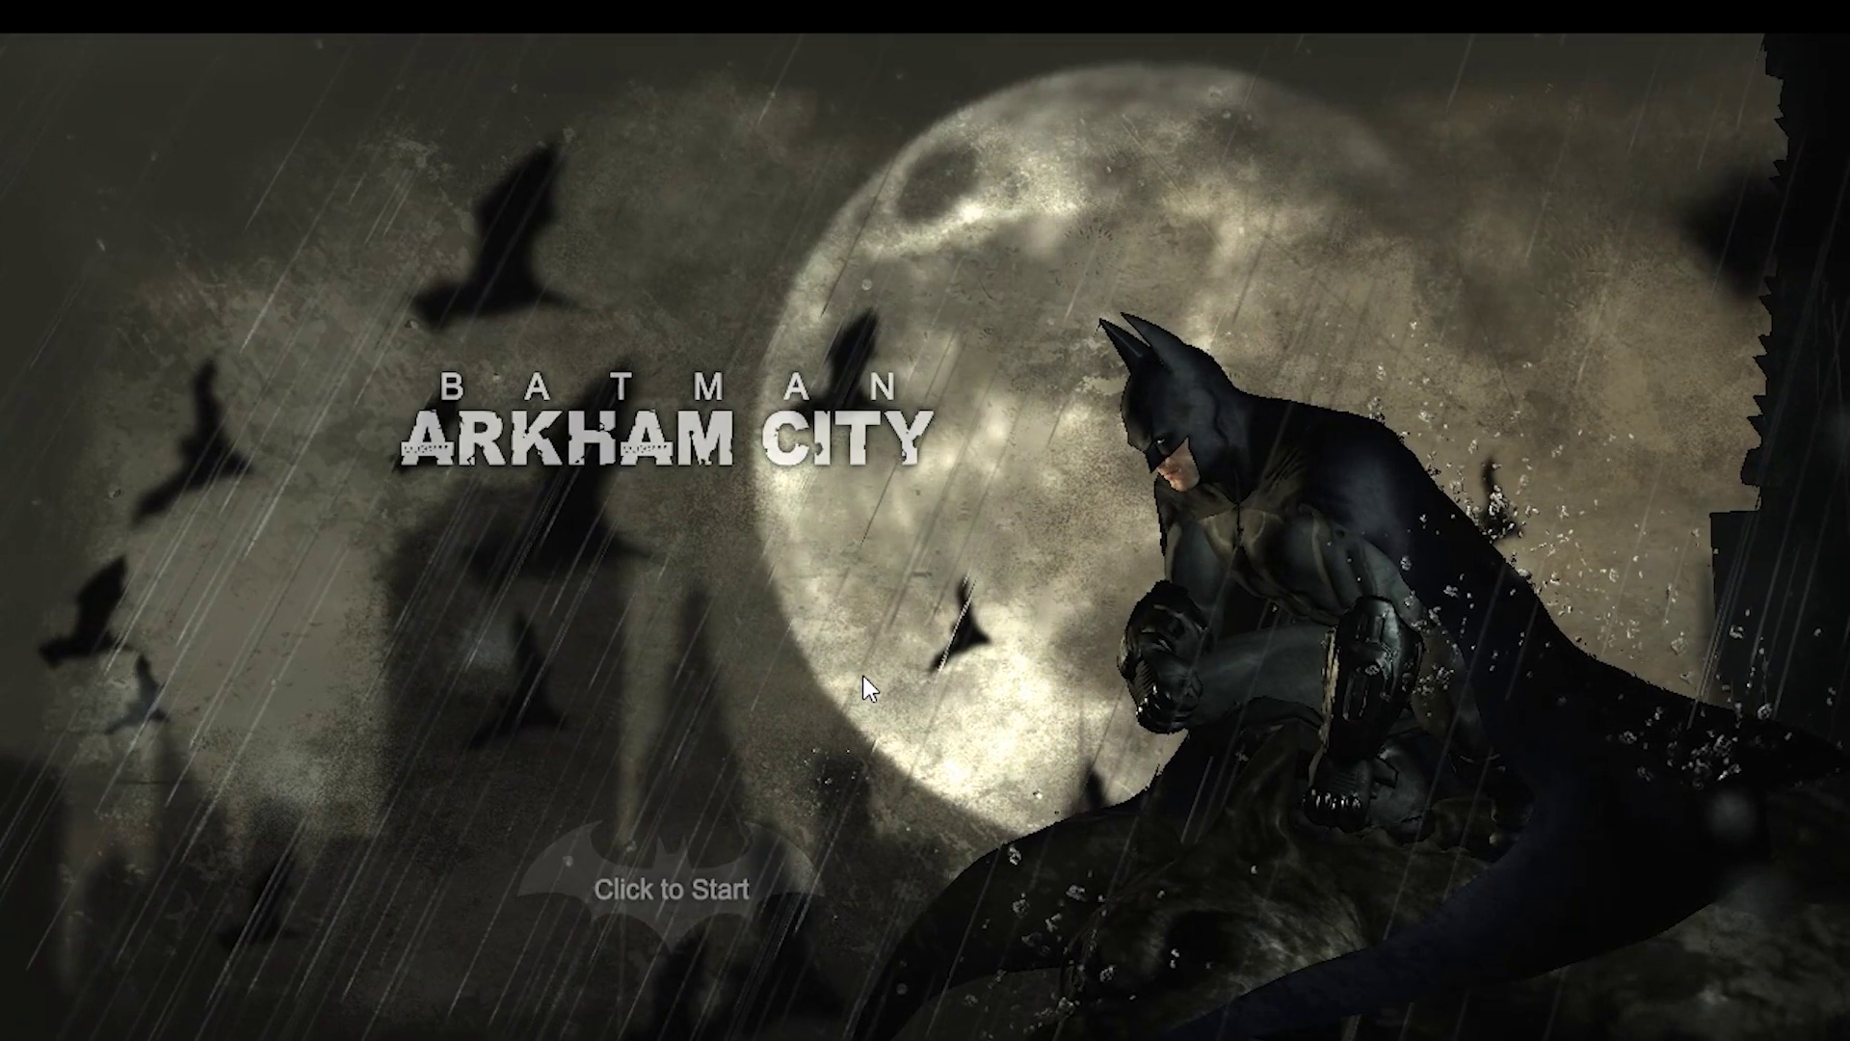
left_click(863, 674)
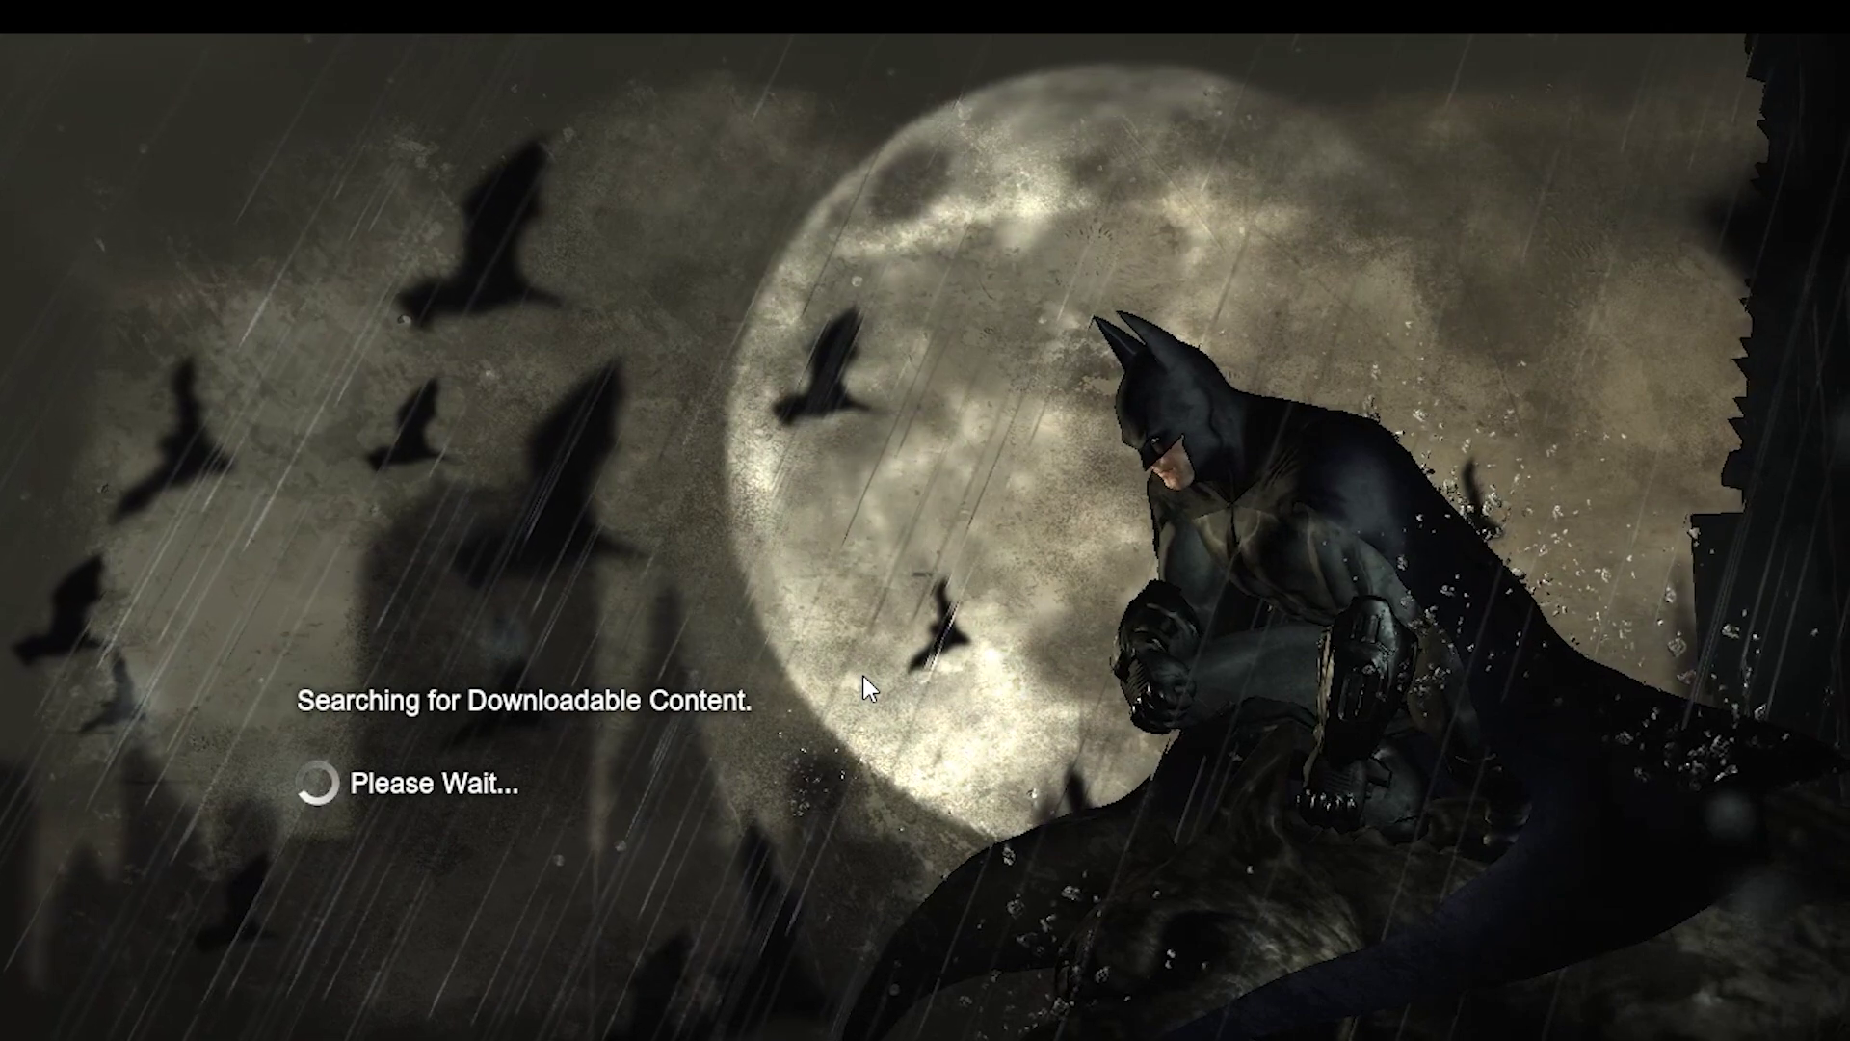